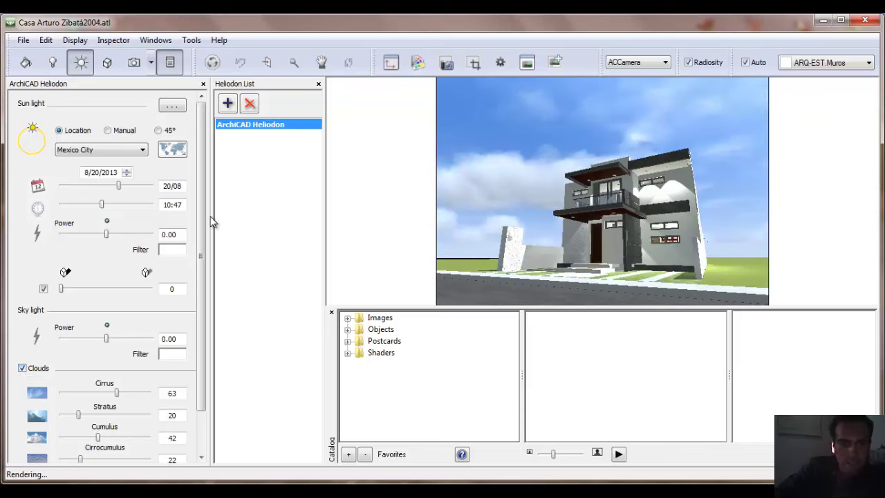
- Generate a new cloud pattern with value 40.00 and set the heliodon's time of day to 16:37
left_click_drag(203, 223, 202, 280)
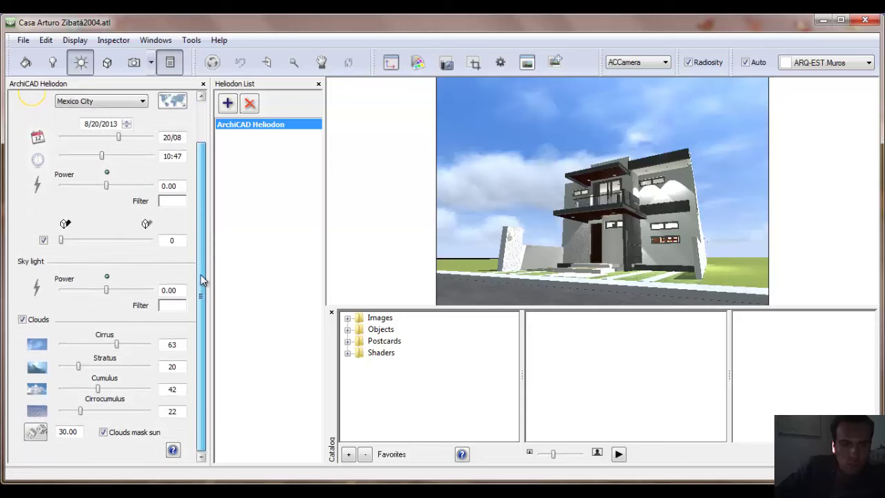
left_click(36, 432)
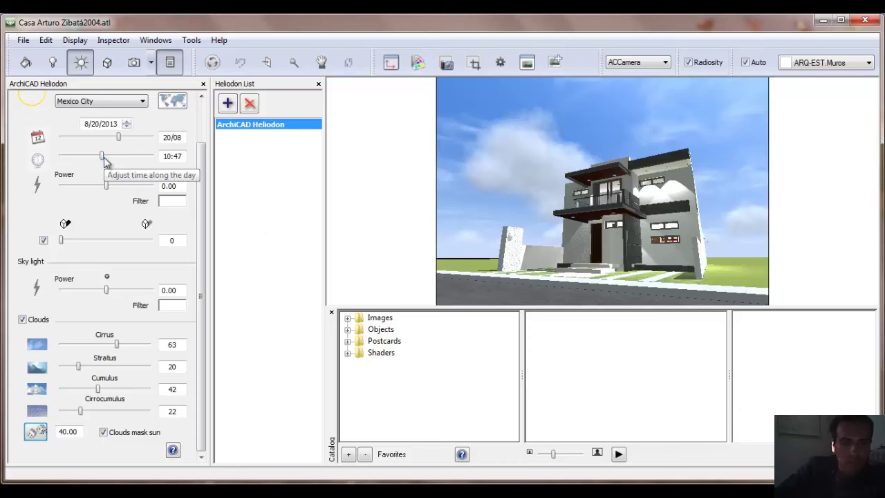
key("ctrl+2")
mouse_move(45, 154)
left_mouse_down()
mouse_move(45, 182)
mouse_move(173, 181)
mouse_move(155, 155)
mouse_move(98, 155)
mouse_move(125, 161)
left_mouse_up()
key("Escape")
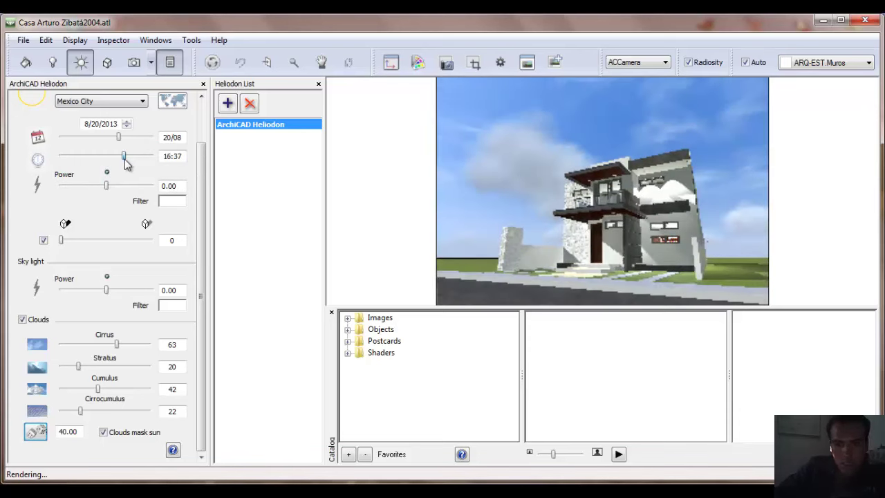
- Delete the original Light Group containing Light 1 to Light 35 from the light list
left_click(52, 63)
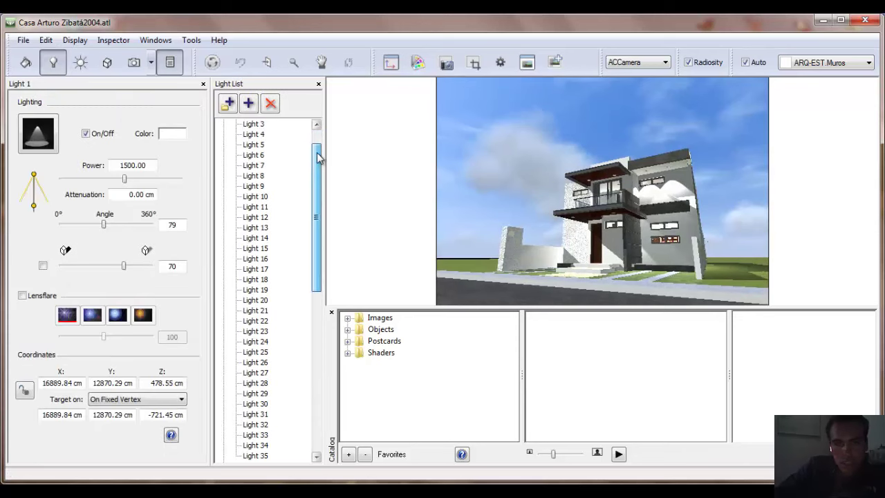
left_click(283, 134)
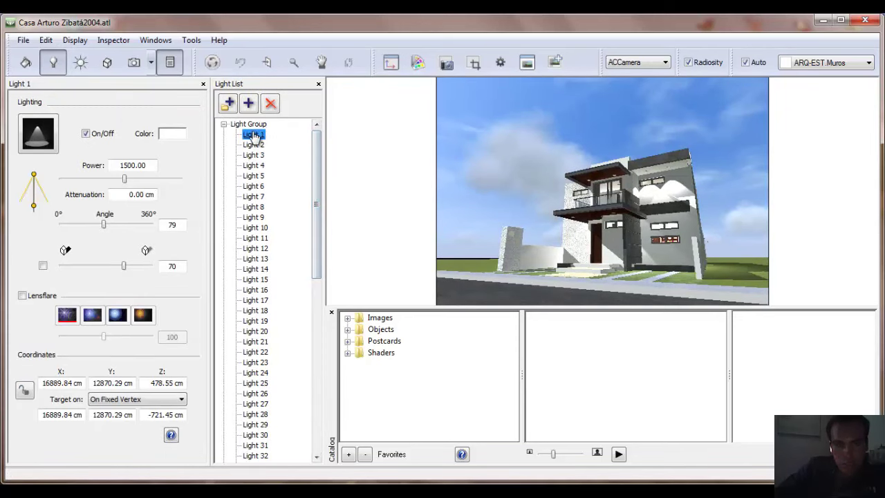
scroll(266, 200, "down", 6)
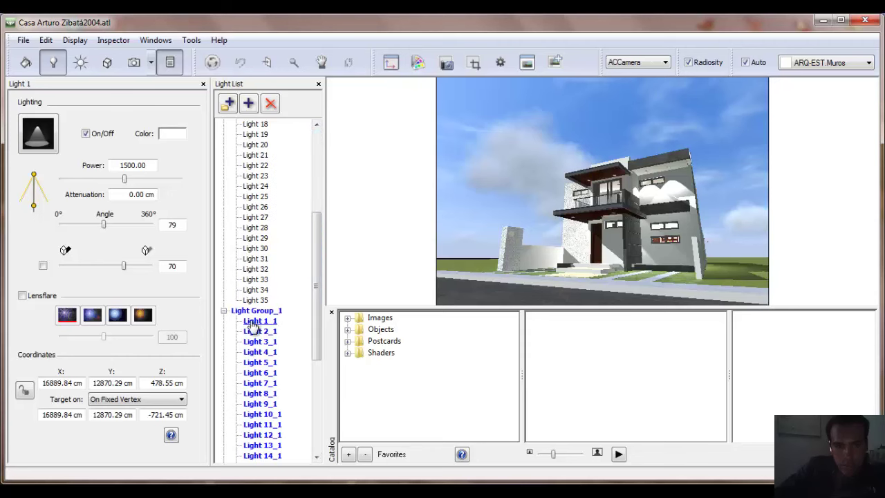
left_click(255, 301)
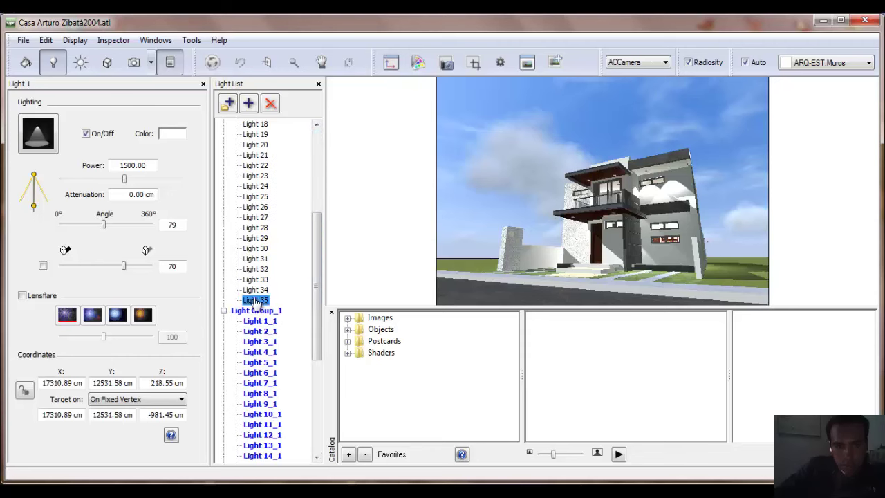
scroll(271, 191, "up", 6)
left_click(246, 125)
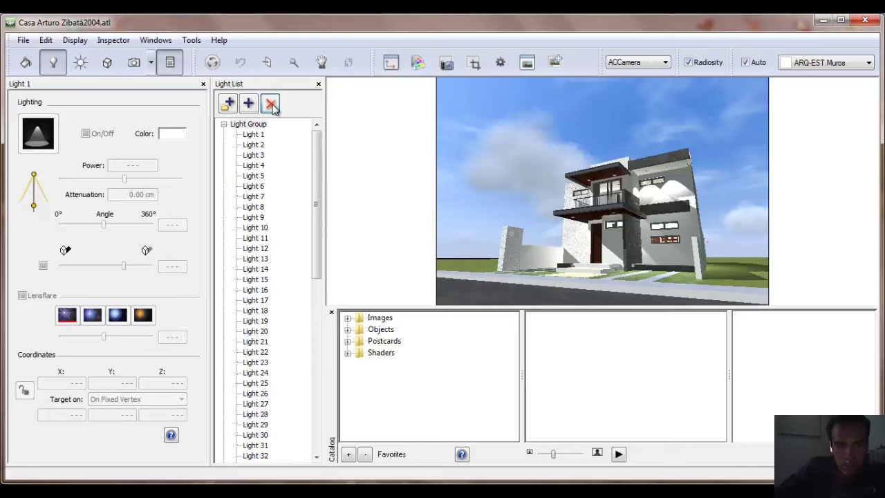
left_click(271, 104)
- Collapse Light Group_1 and delete the remaining empty Light Group from the light list
left_click(260, 134)
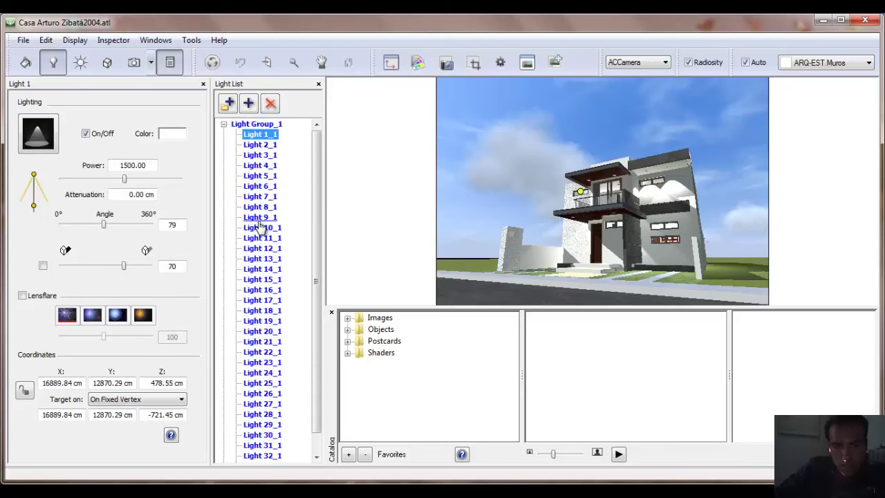
left_click(251, 126)
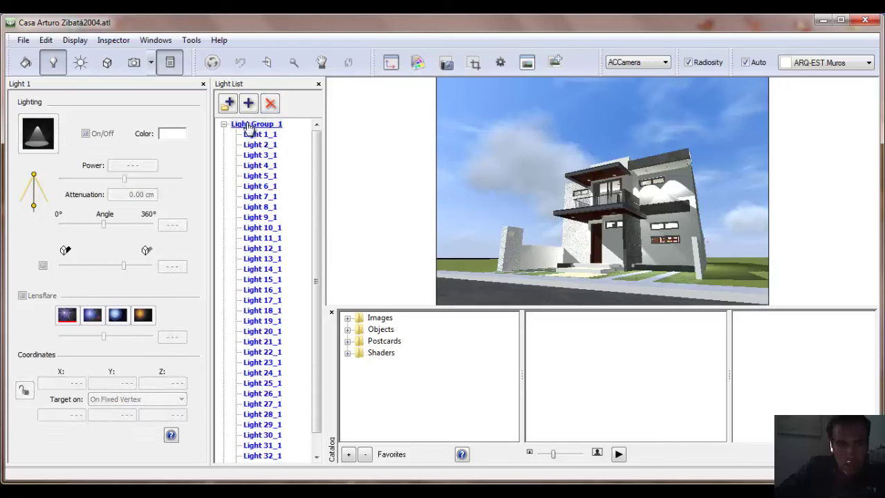
left_click(255, 131)
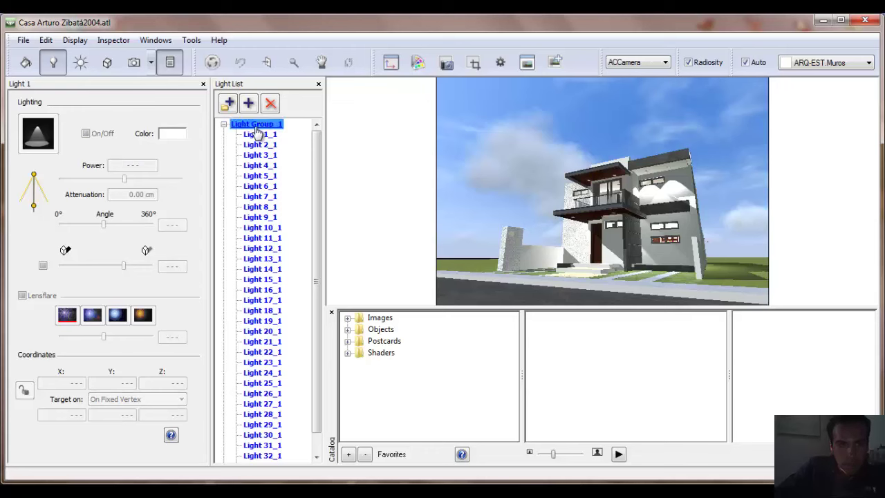
left_click(223, 125)
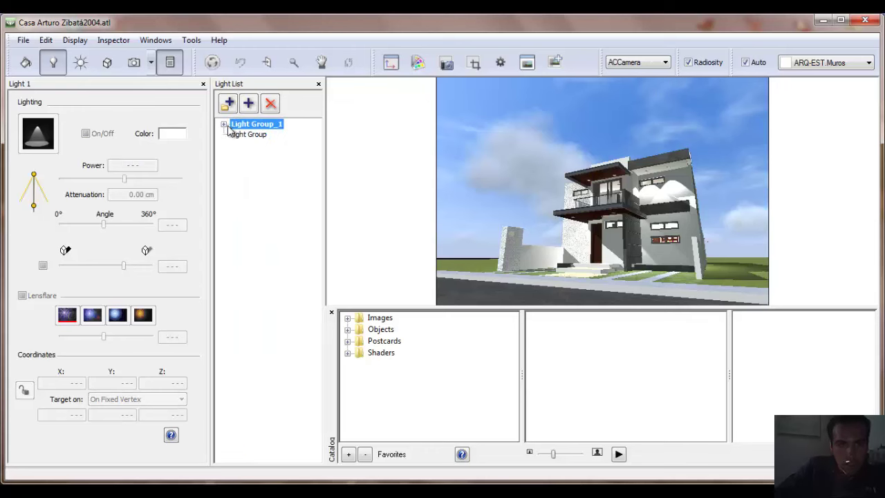
left_click(248, 134)
left_click(270, 104)
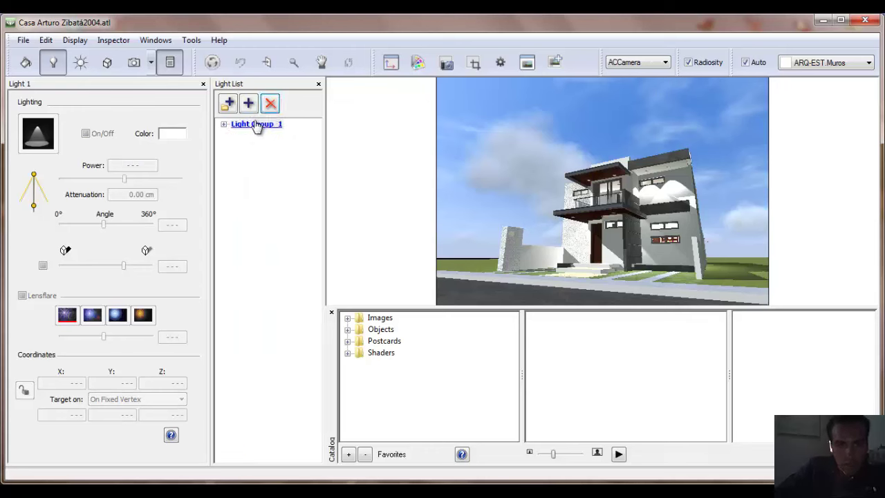
- Select Light 1_1 to Light 33_1 in Light Group_1, switch them off, and switch them back on
left_click(223, 124)
left_click(260, 134)
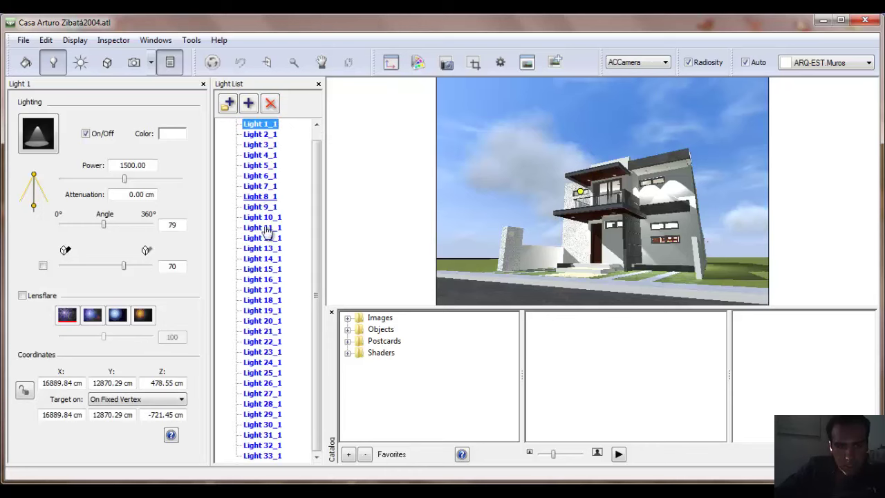
scroll(273, 415, "down", 1)
left_click(263, 455, "shift")
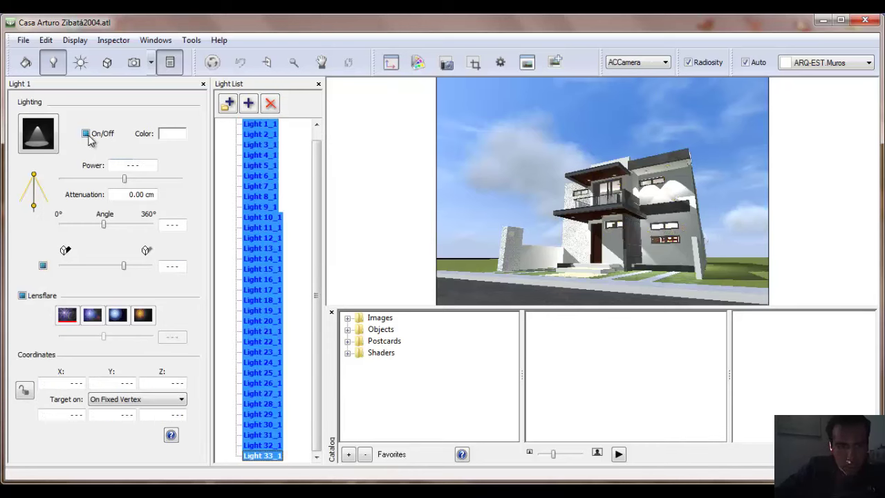
left_click(85, 133)
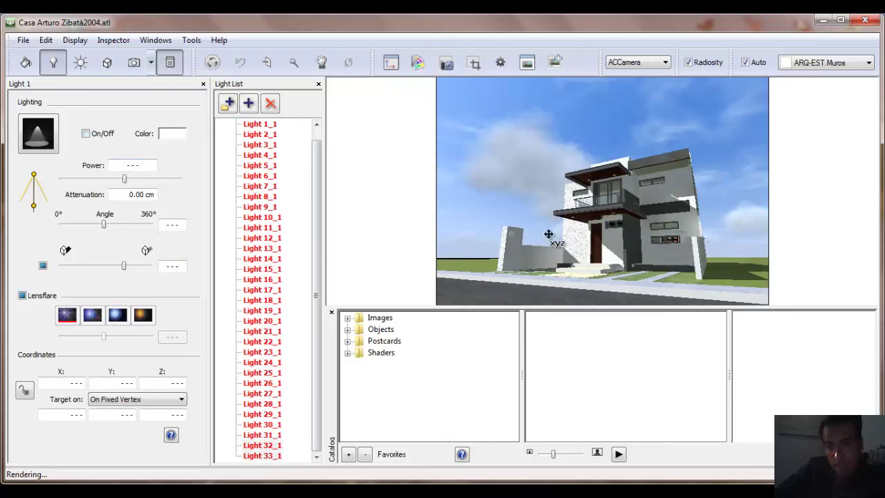
left_click(86, 134)
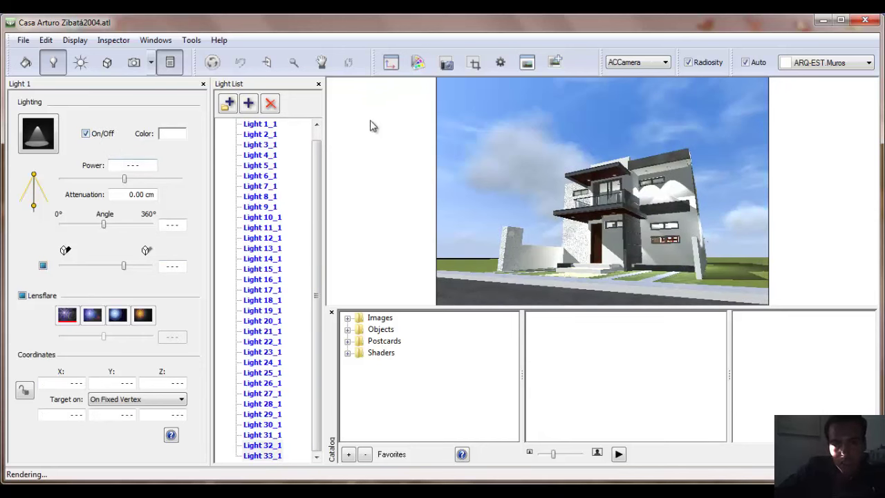
- Open the 2D View from the top and frame the house plan with its light points
left_click(391, 63)
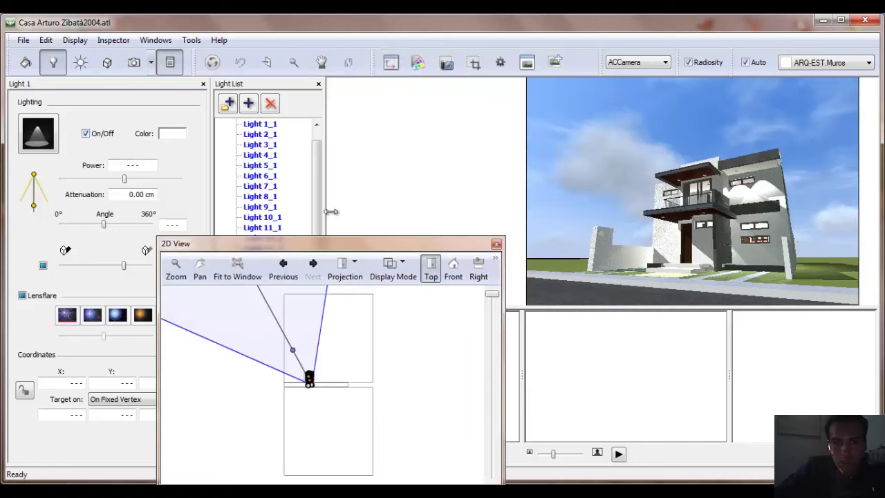
mouse_move(393, 49)
left_mouse_down()
mouse_move(392, 78)
mouse_move(388, 47)
left_mouse_up()
key("Escape")
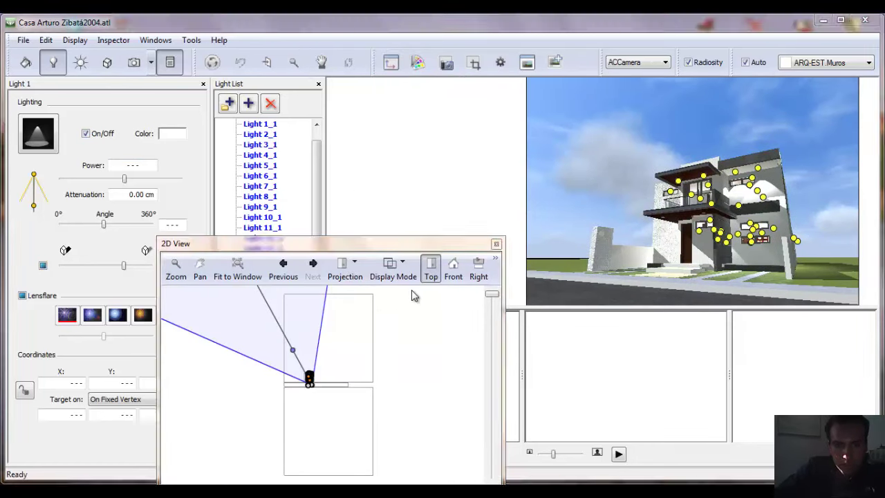
scroll(311, 373, "down", 3)
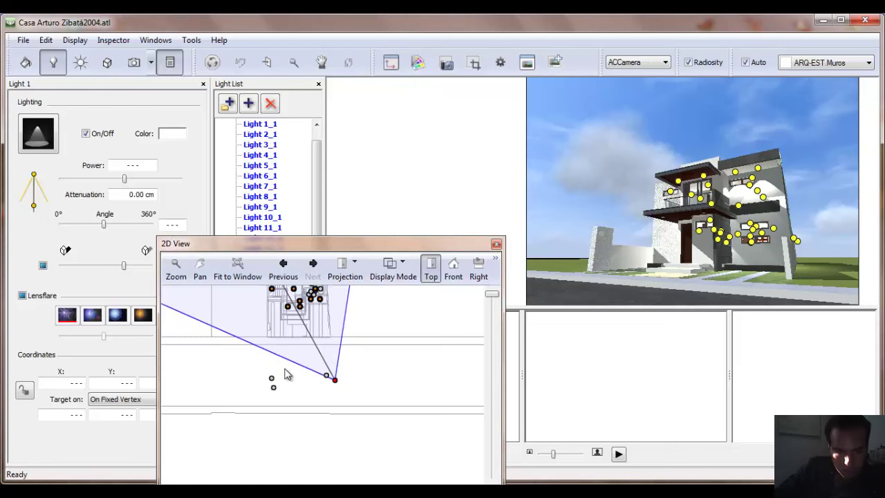
scroll(311, 360, "up", 3)
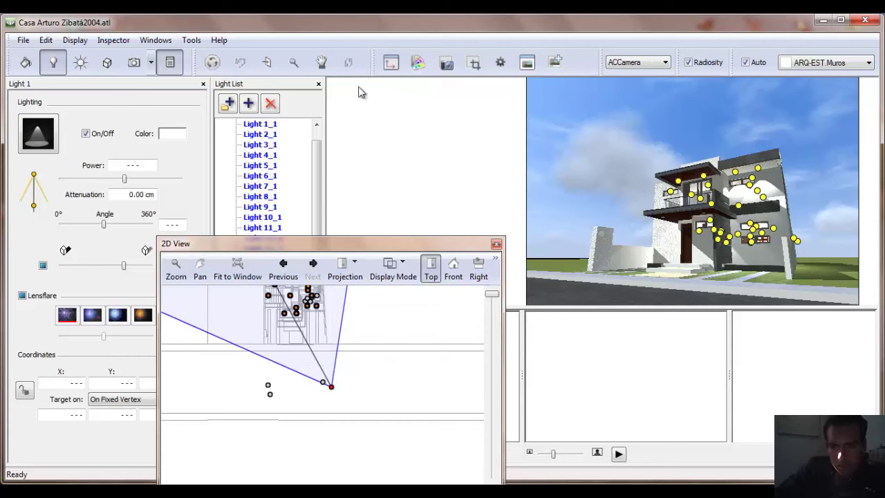
- Move ACCamera close to the entrance facade, at about X 17516, Y 12144, Z 95 cm, and close the 2D View
left_click(133, 62)
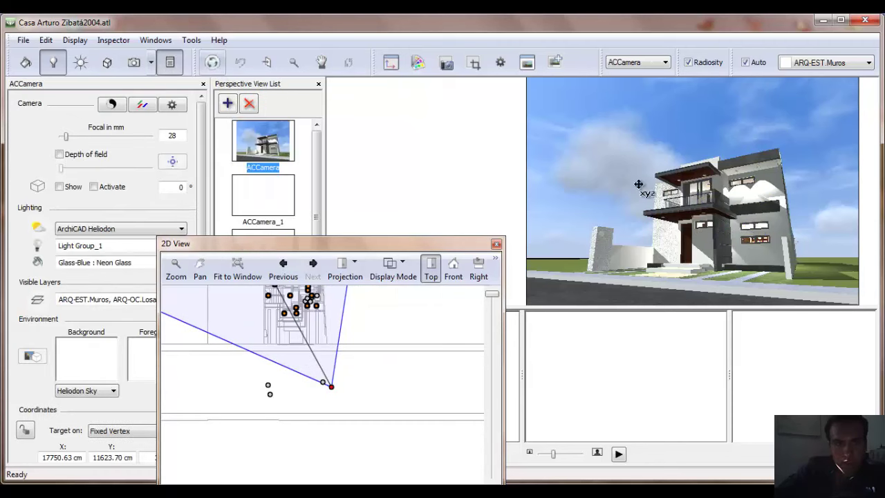
left_click(753, 220)
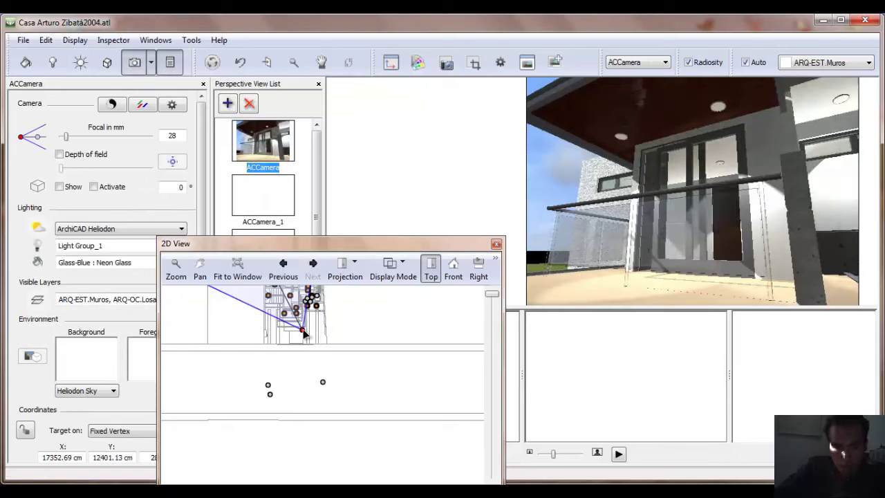
left_click_drag(305, 334, 324, 353)
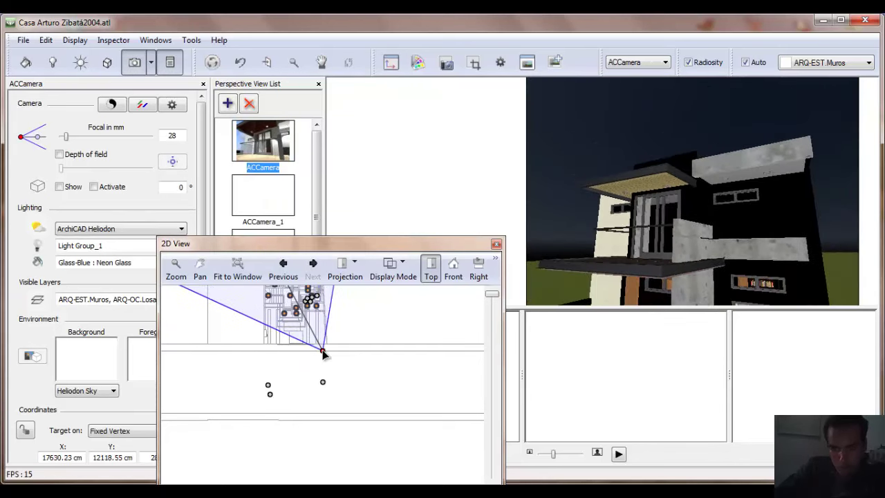
left_click_drag(775, 258, 772, 228)
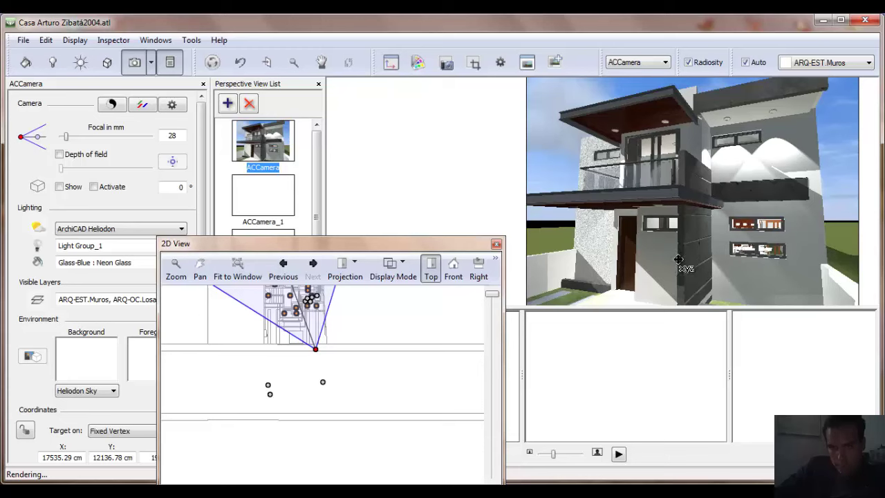
left_click_drag(679, 260, 684, 222)
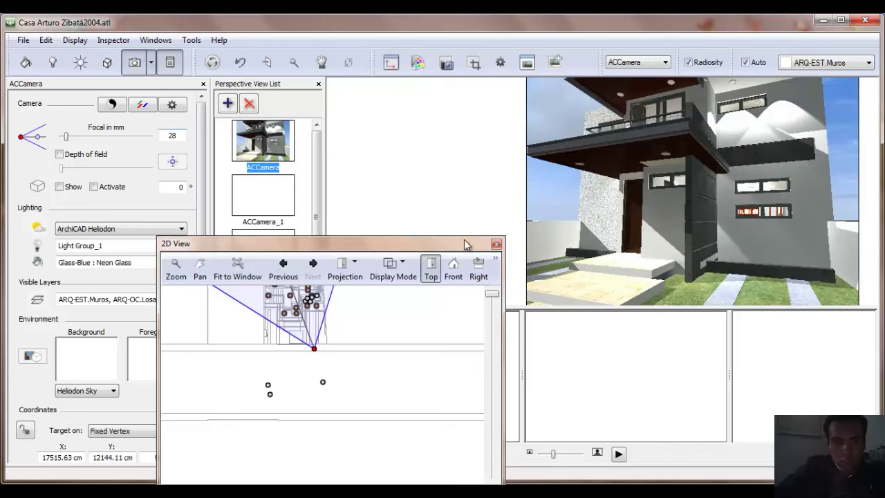
left_click(496, 245)
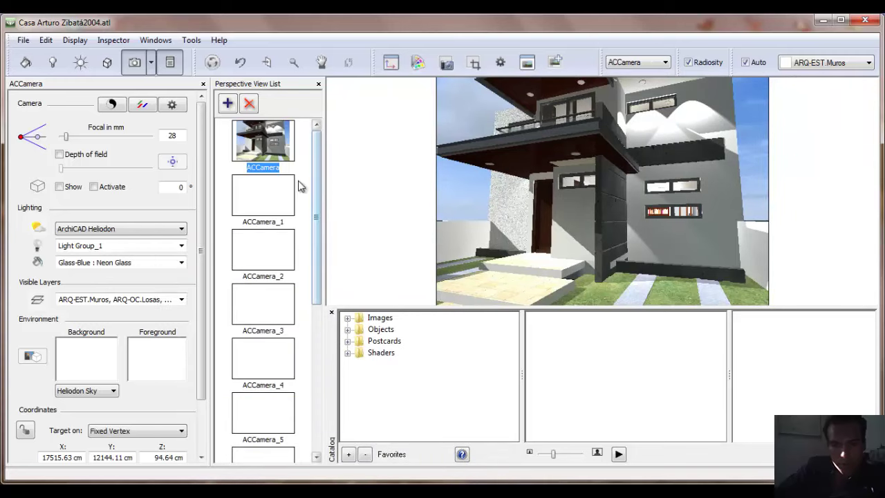
- Place the Elephant m object from the catalog's Animals folder on the ground in front of the house
left_click(108, 63)
left_click(349, 354)
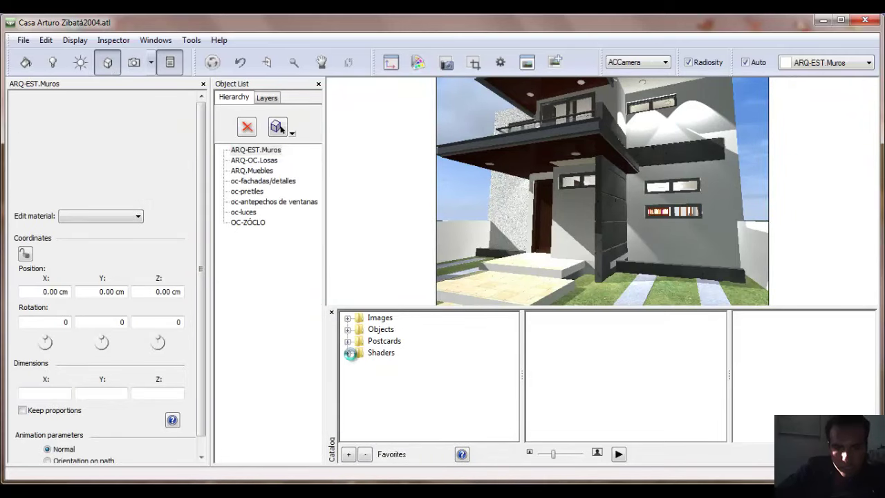
left_click(347, 318)
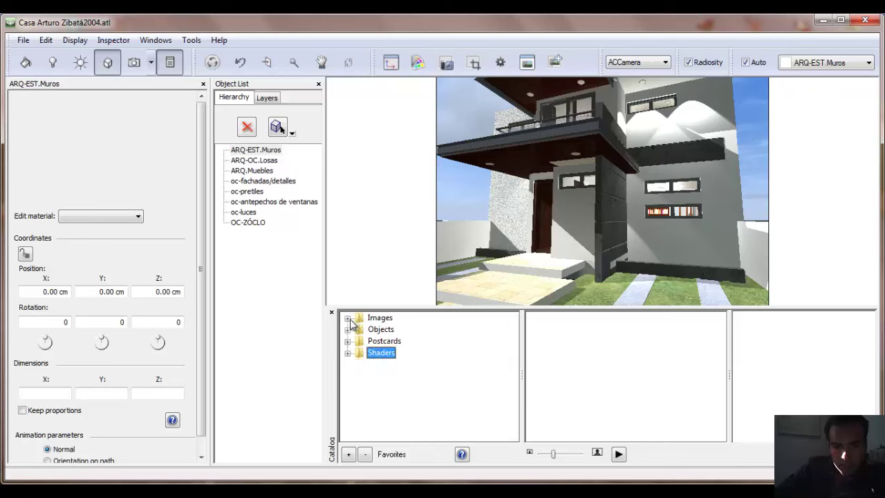
left_click(350, 330)
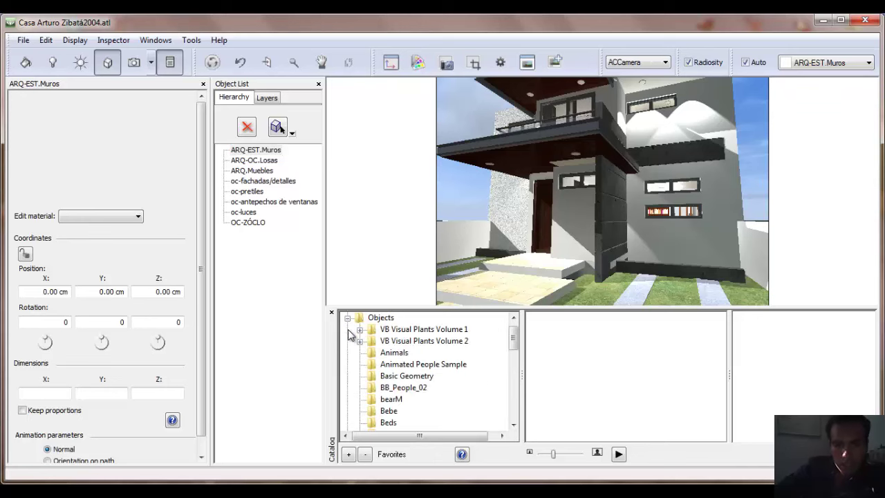
left_click(392, 353)
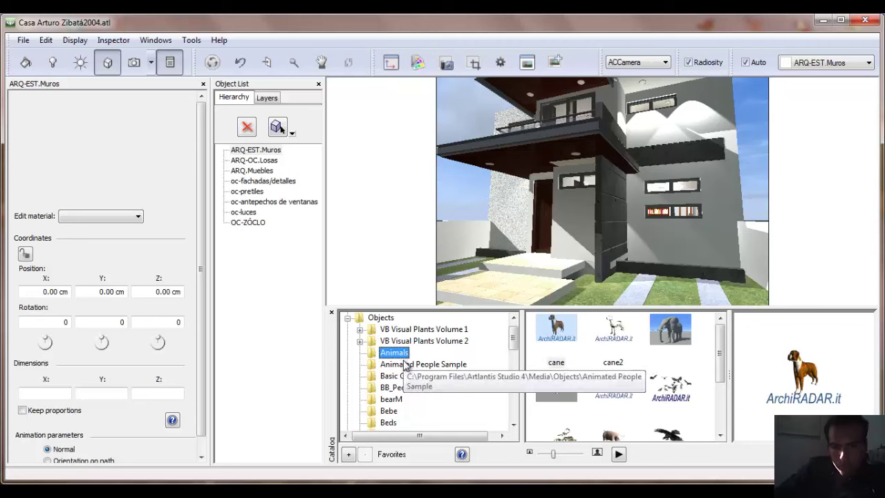
left_click(671, 330)
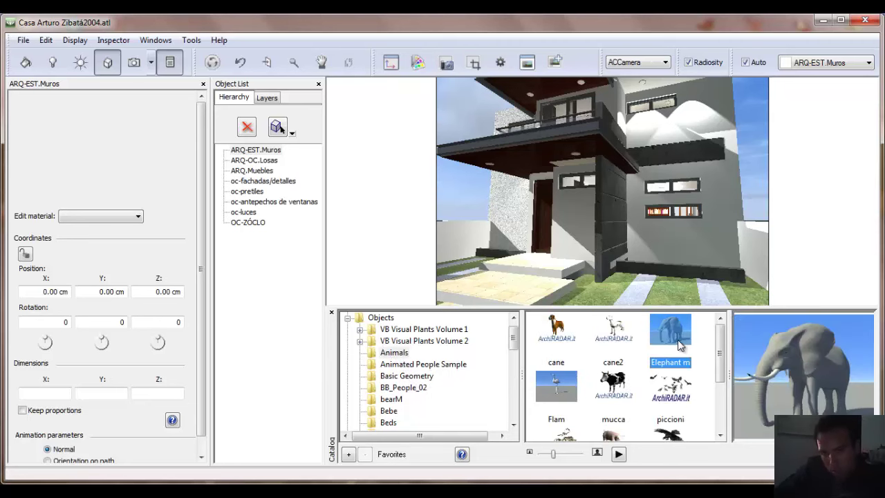
left_click_drag(670, 330, 666, 294)
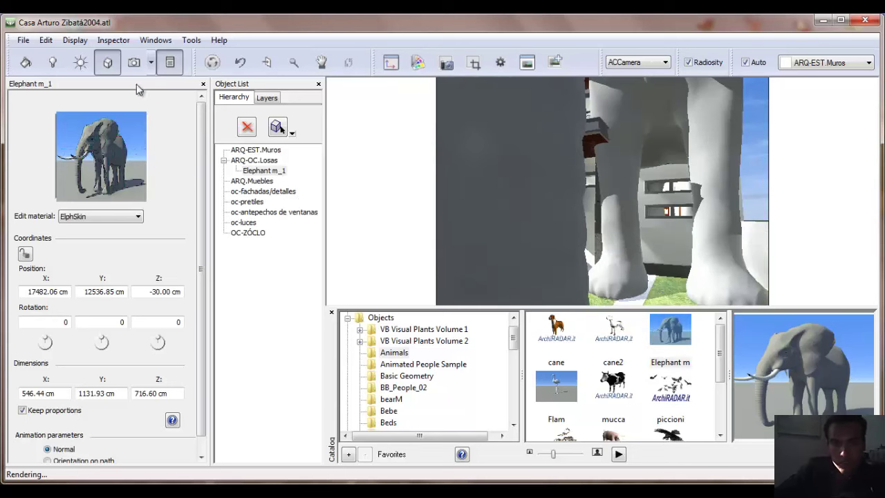
- Reopen the 2D View and pull the camera back to the street so the elephant and house are framed together
left_click(390, 71)
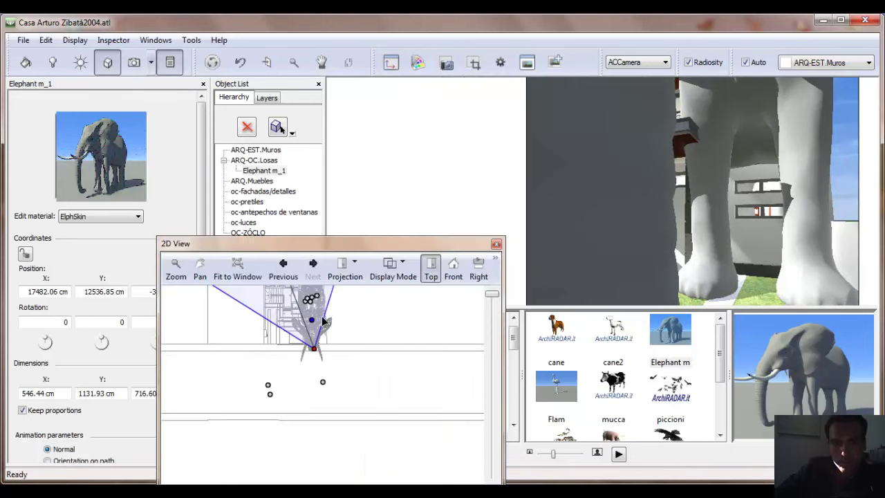
left_click_drag(314, 348, 361, 393)
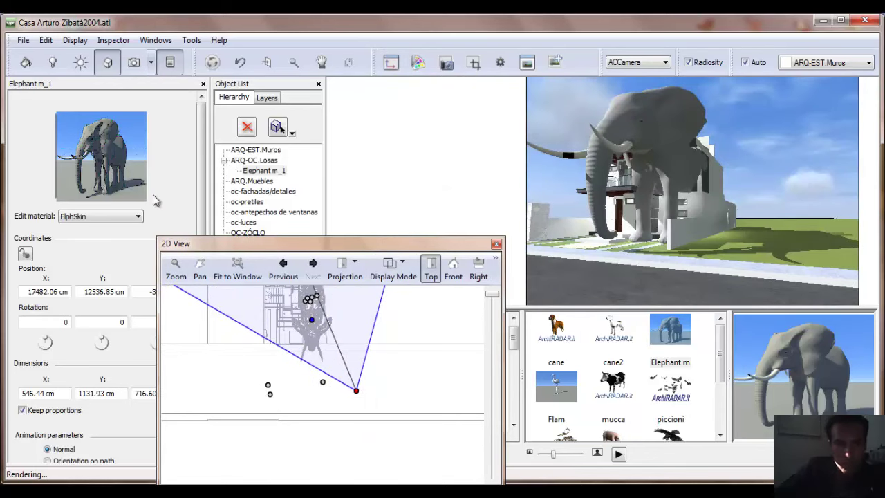
- Set the elephant's Z dimension to 2 cm with its proportions kept
left_click_drag(221, 247, 348, 269)
scroll(195, 243, "down", 1)
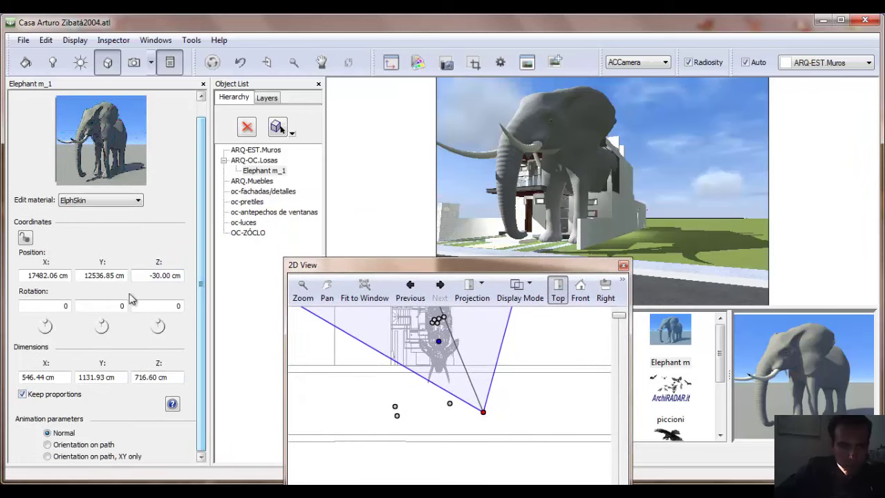
left_click(59, 378)
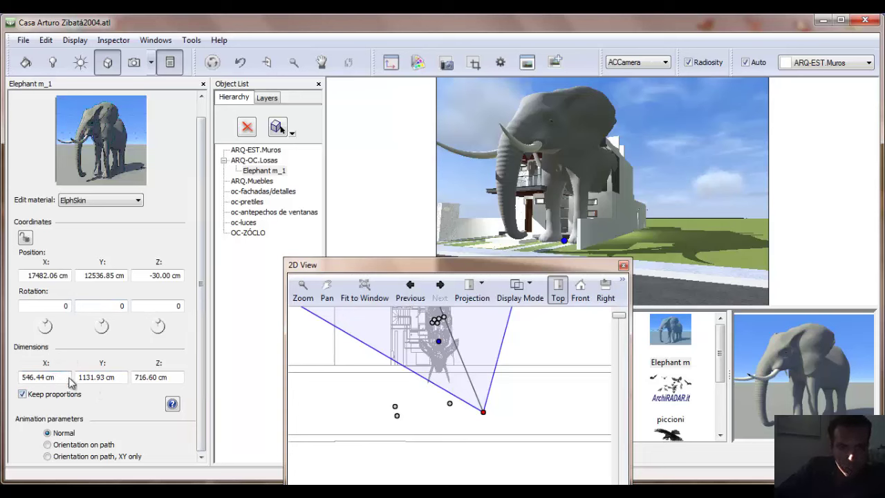
double_click(173, 377)
type("2")
key("Return")
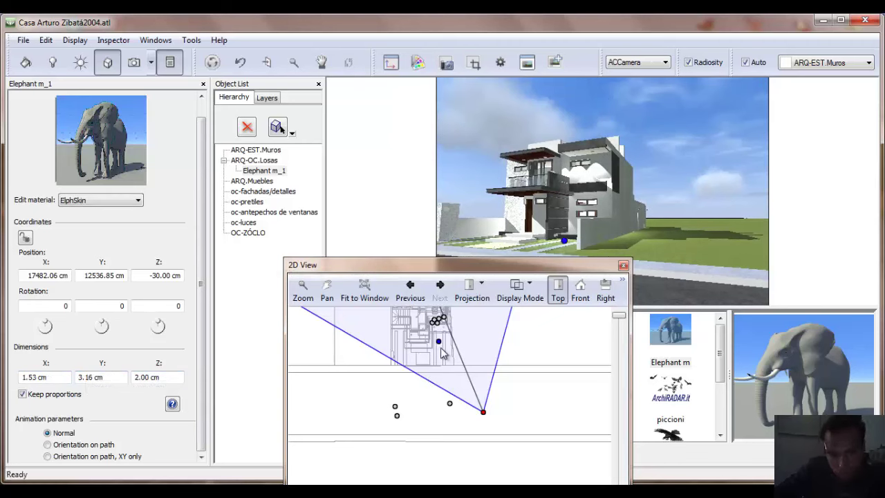
- Move the elephant toward the street to about X 17507, Y 12321 cm, and set its Z dimension to 200 cm
left_click_drag(440, 342, 438, 354)
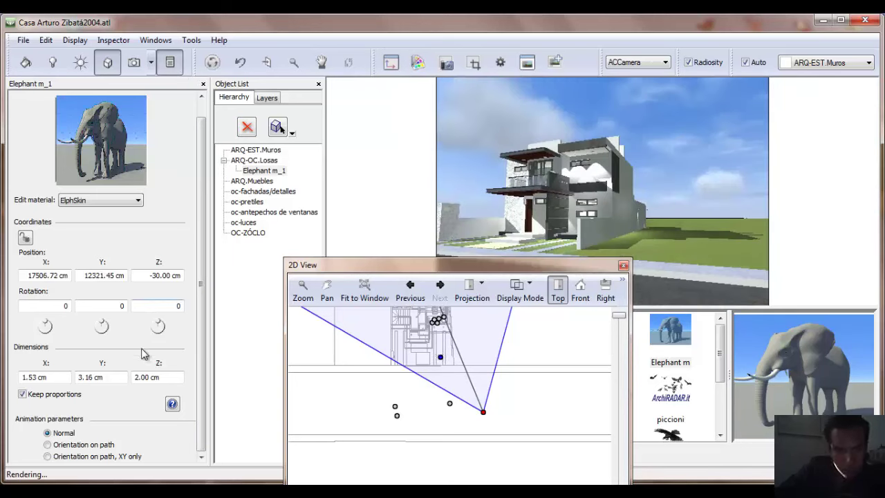
left_click(157, 376)
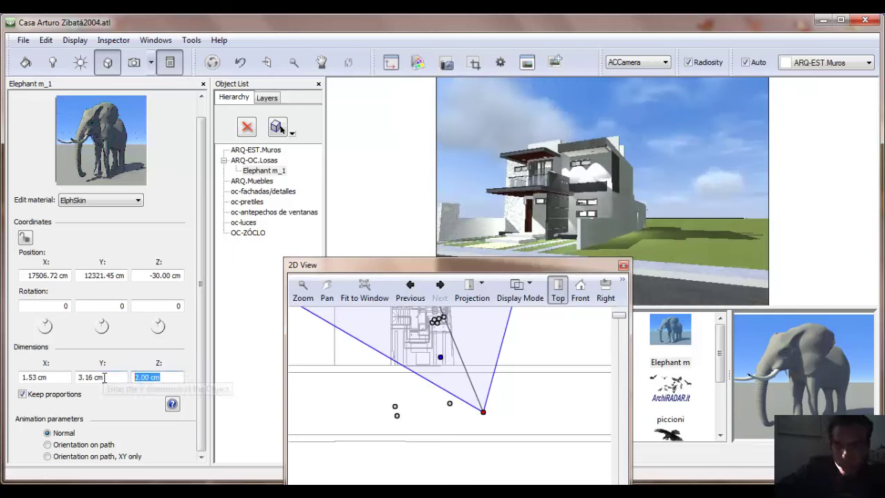
type("200")
key("Return")
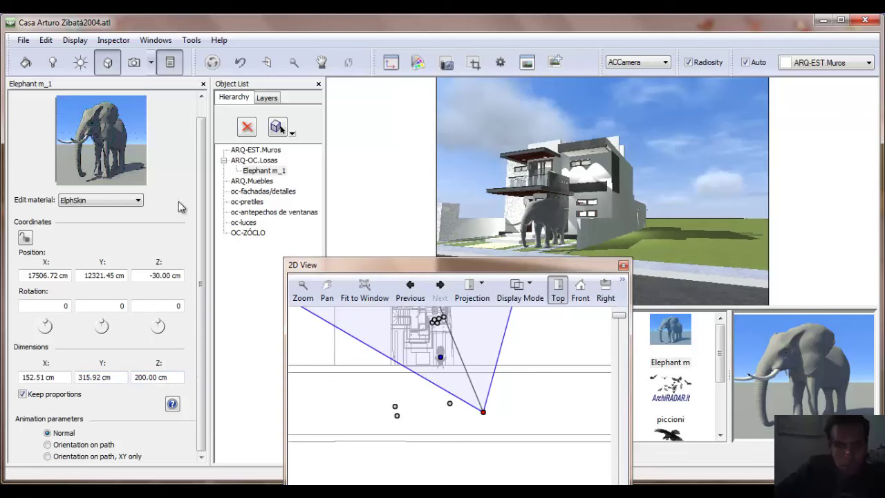
- Delete the elephant in front of the house from the scene
left_click(443, 360)
right_click(442, 360)
left_click(474, 381)
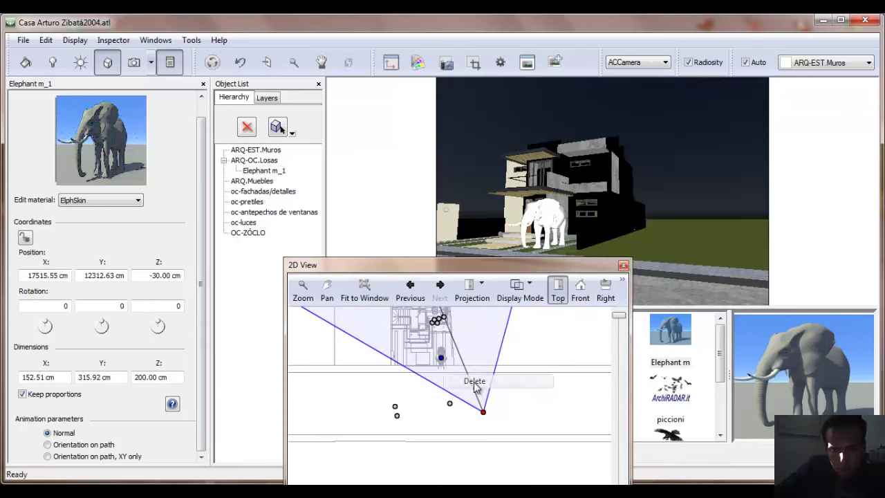
- Preview the mucca, suino and stormo models in the catalog's Animals folder and close the 2D View
left_click_drag(579, 268, 359, 218)
left_click(616, 386)
scroll(626, 392, "down", 1)
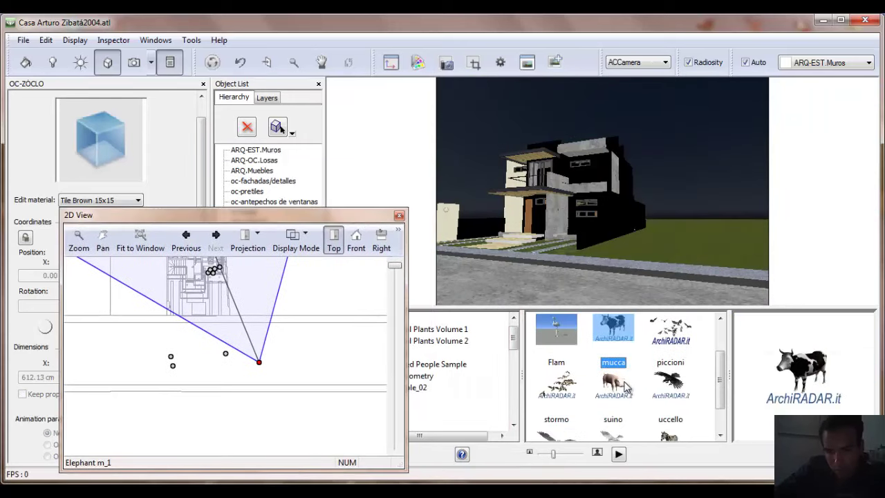
scroll(625, 387, "down", 1)
left_click(620, 351)
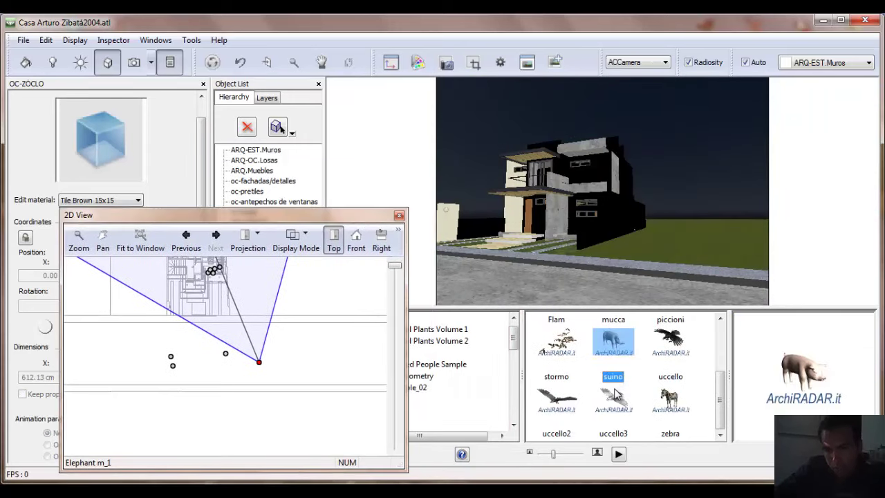
left_click(570, 401)
left_click(566, 348)
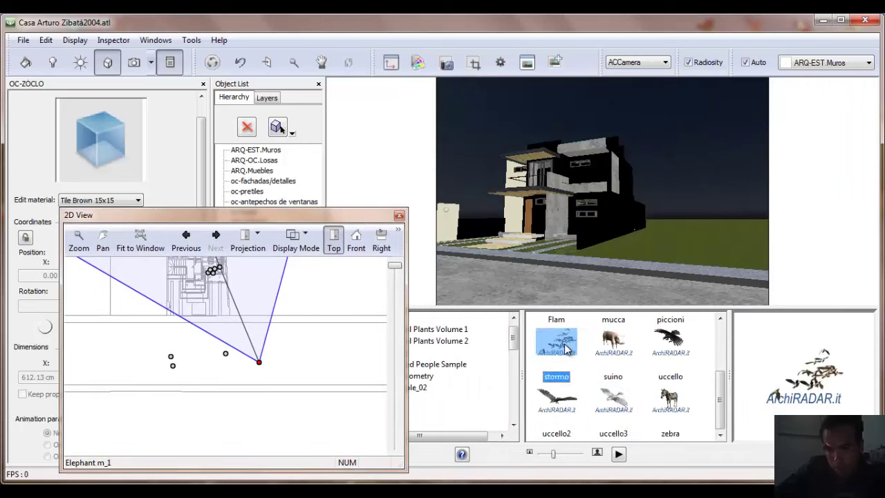
left_click_drag(539, 123, 540, 235)
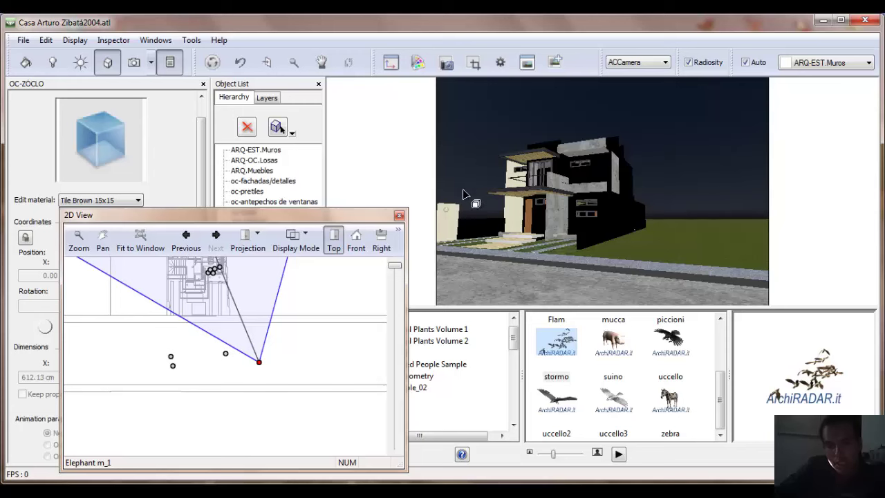
left_click(399, 217)
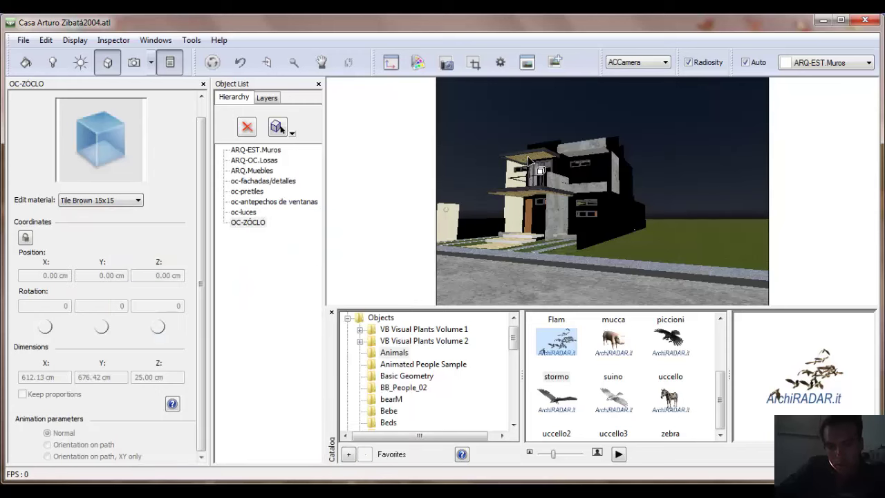
- Shift ACCamera's view slightly and activate the ACCamera_1 perspective
left_click(134, 62)
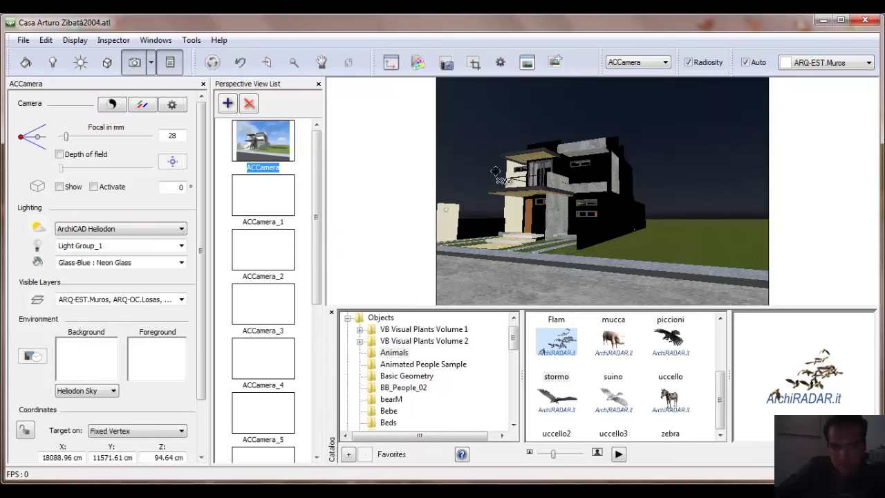
left_click_drag(495, 171, 490, 148)
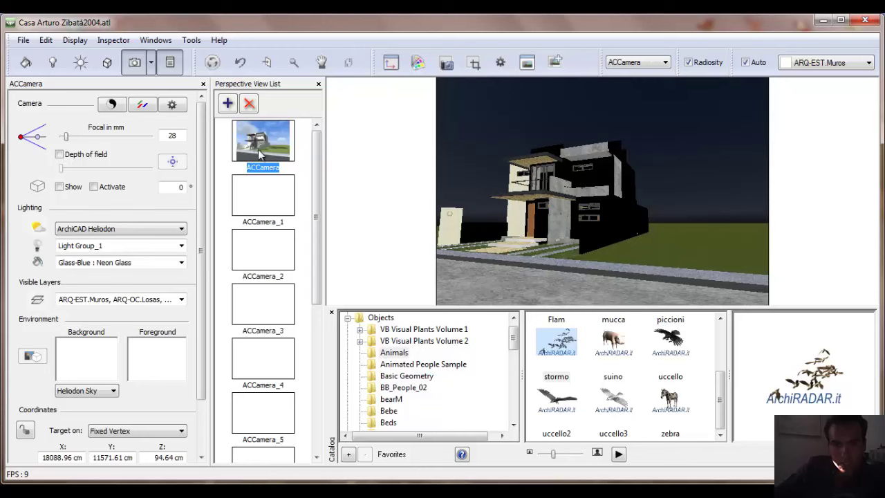
left_click(269, 202)
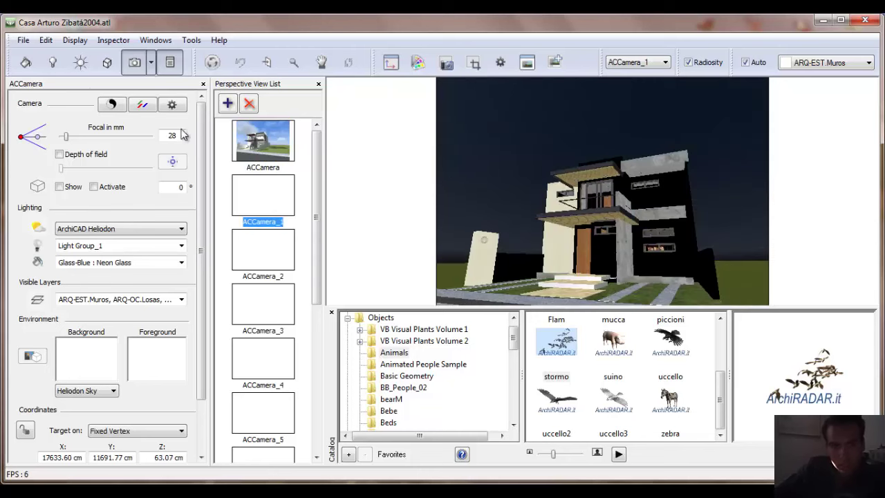
left_click(81, 62)
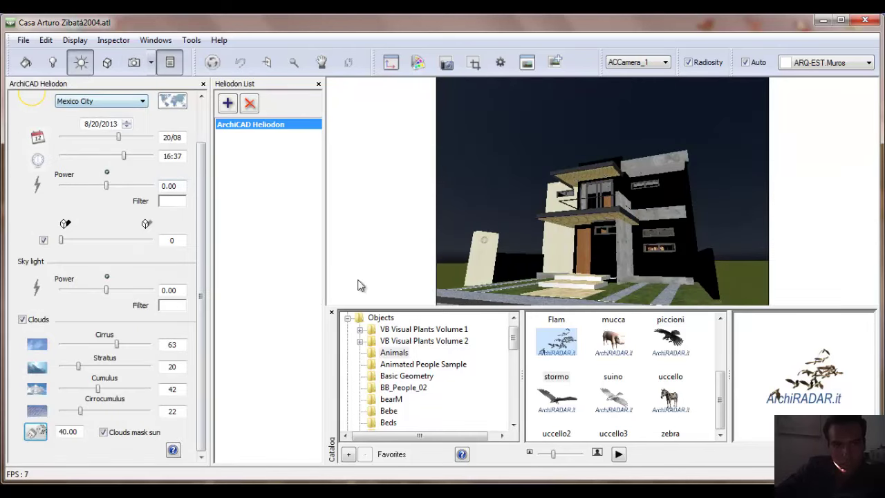
right_click(502, 163)
left_click(628, 237)
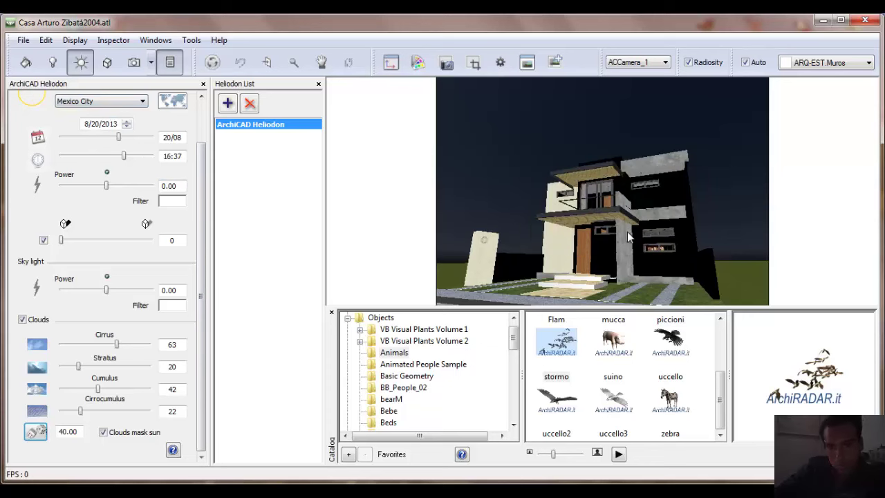
left_click(114, 64)
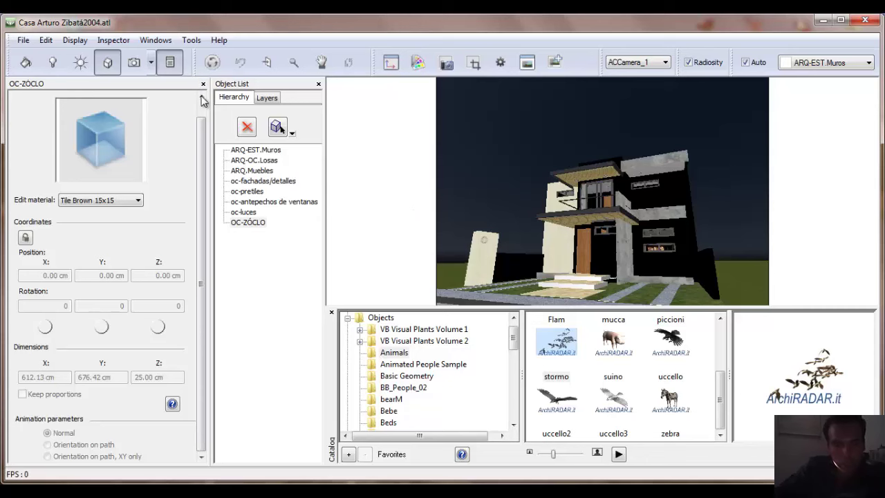
- Undo the recent edits back past the elephant's resizing, the camera pull-back and the elephant's placement
key("ctrl+5")
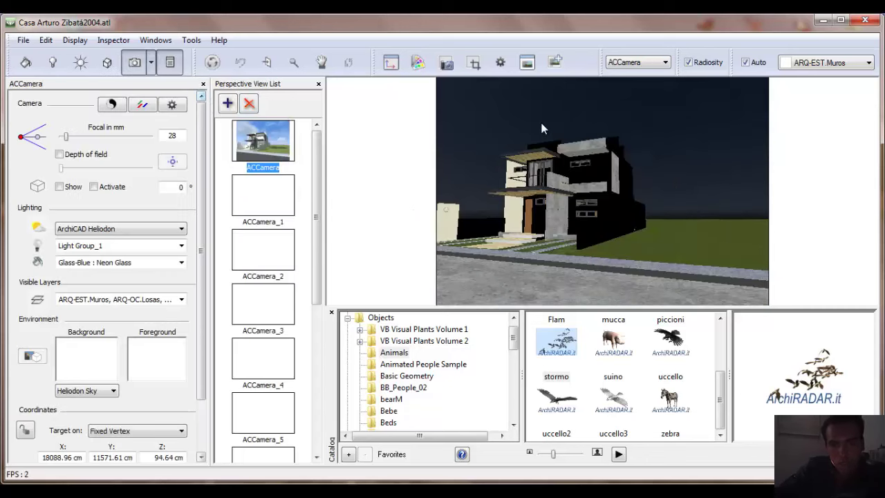
key("ctrl+4")
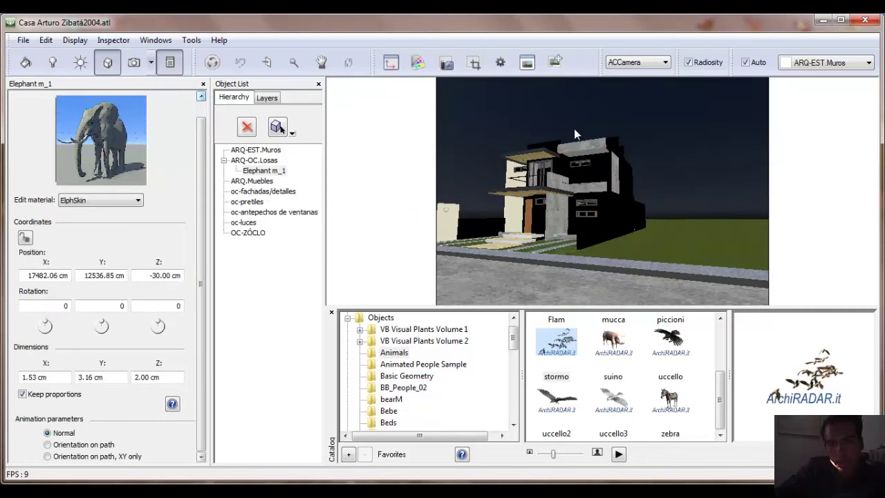
key("ctrl+5")
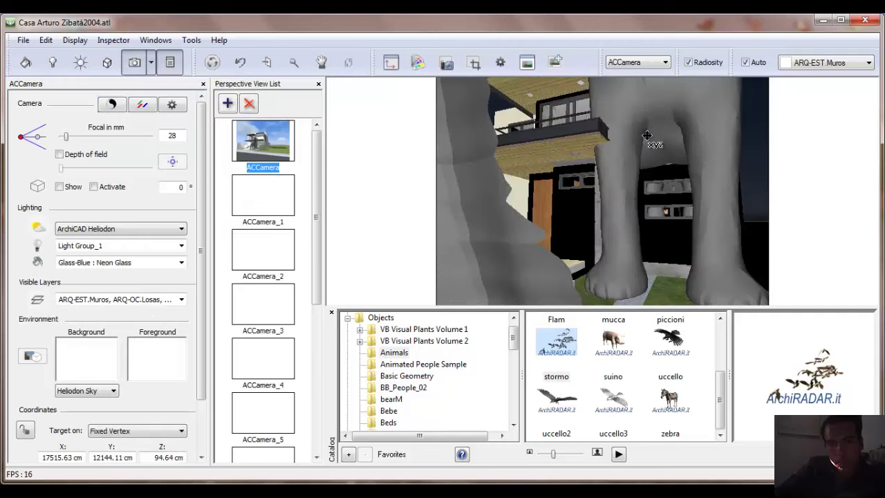
key("ctrl+4")
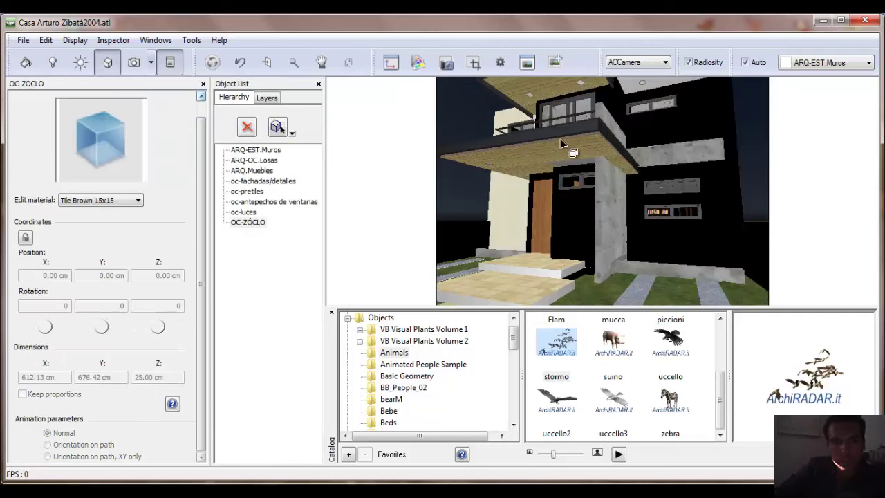
key("ctrl+1")
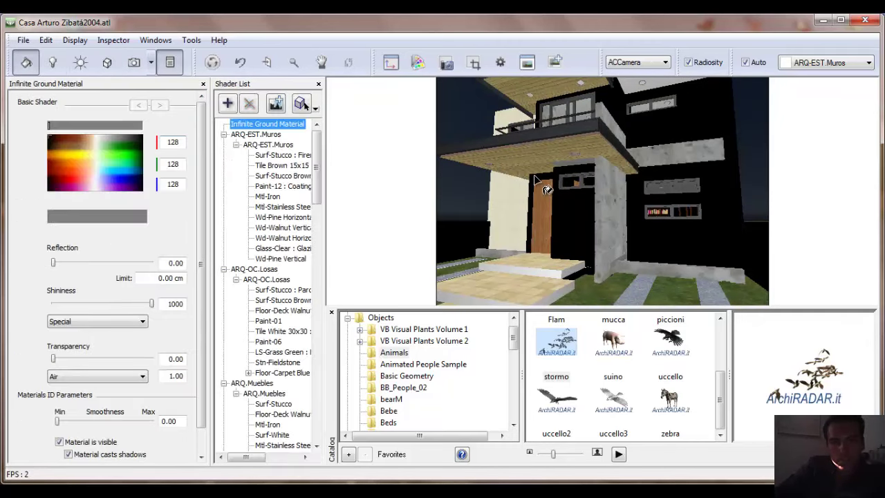
- Show the ACCamera_1 perspective and open the ArchiCAD Heliodon settings
left_click(143, 72)
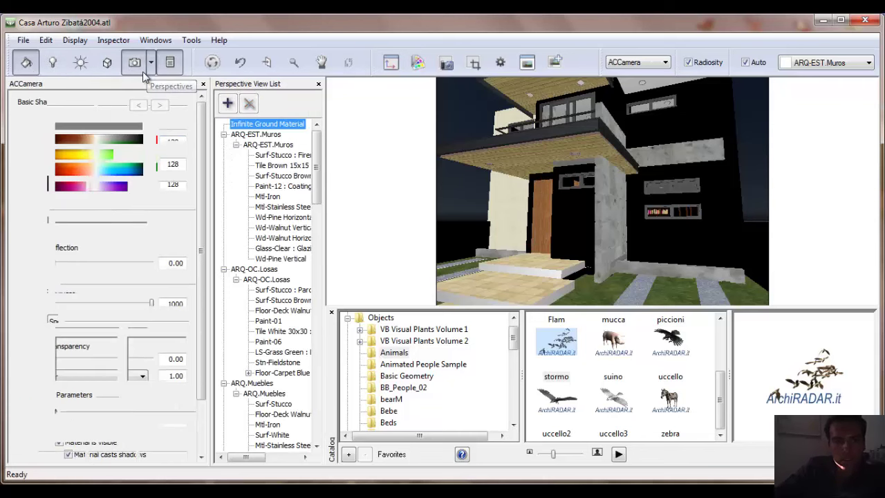
left_click(280, 198)
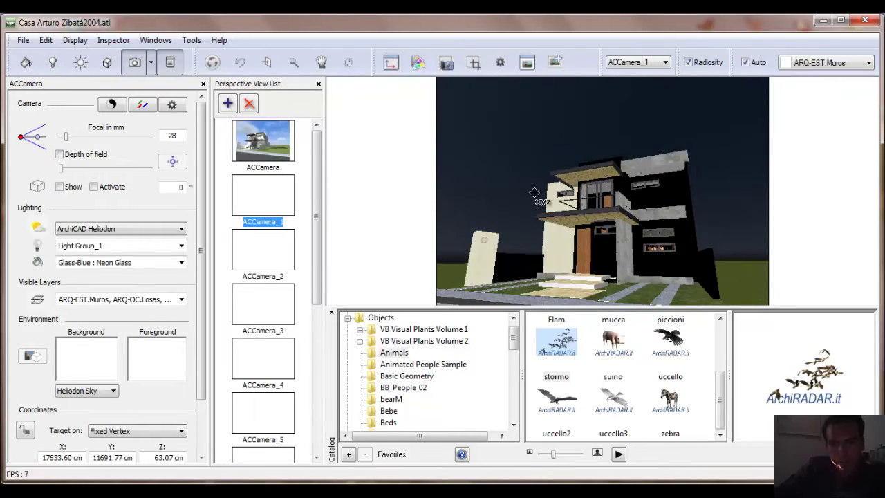
left_click(78, 63)
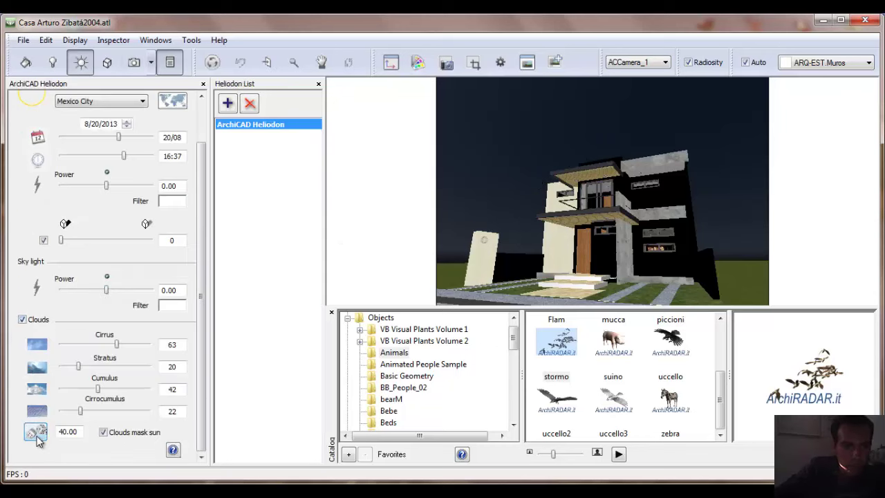
- Review the interior perspectives ACCamera_3 and ACCamera_2 and activate the raised exterior view ACCamera_4
left_click(134, 63)
left_click(269, 299)
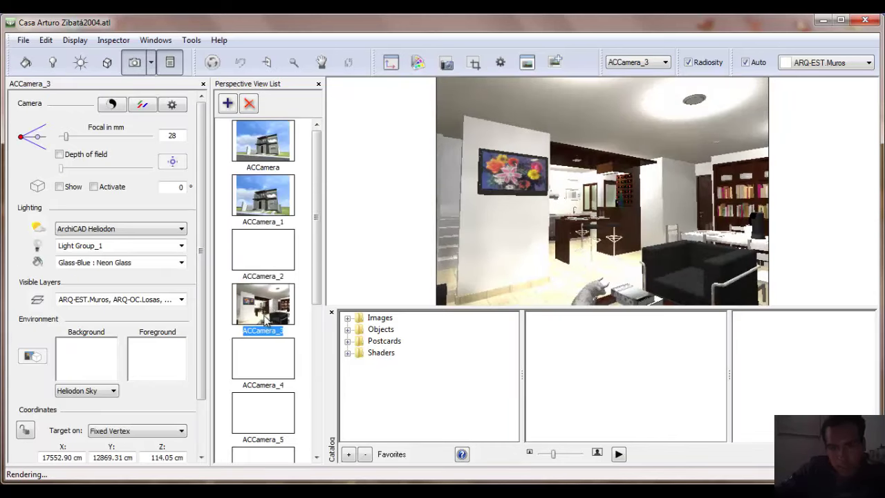
left_click(264, 267)
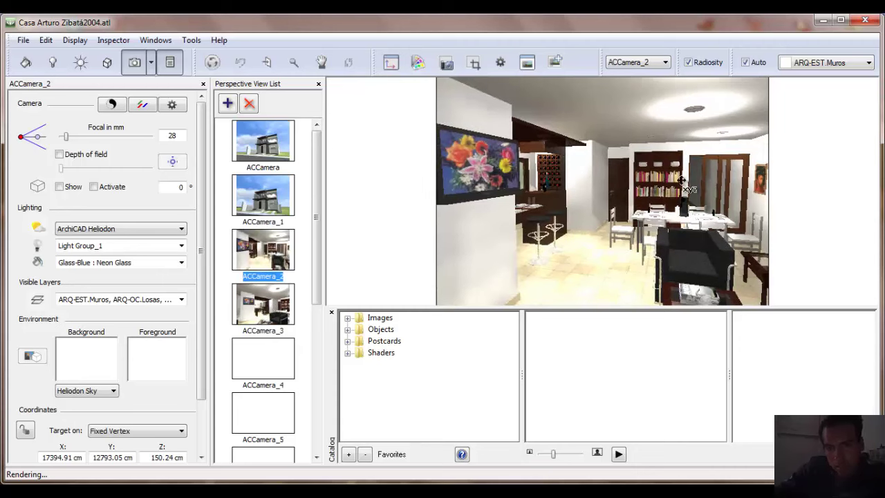
left_click(269, 357)
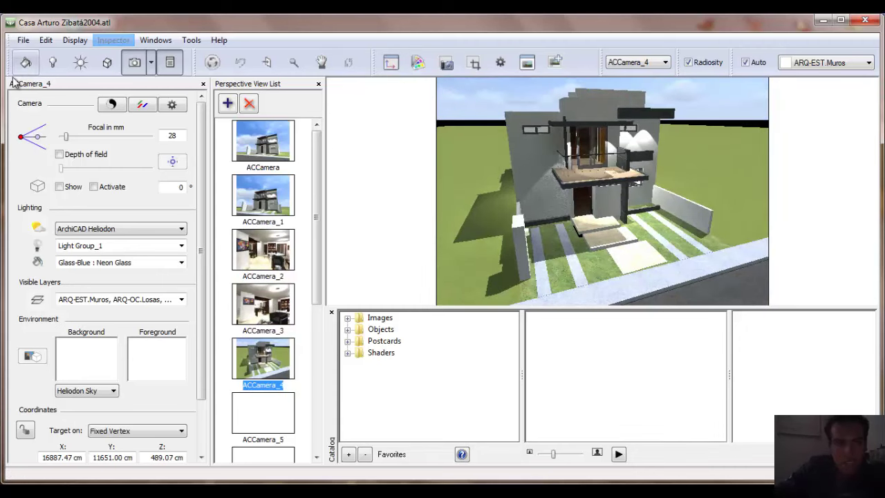
- Switch to the object settings and browse the Agave and Opuntia cacti in the VB Visual Plants Volume 2 catalog
left_click(109, 63)
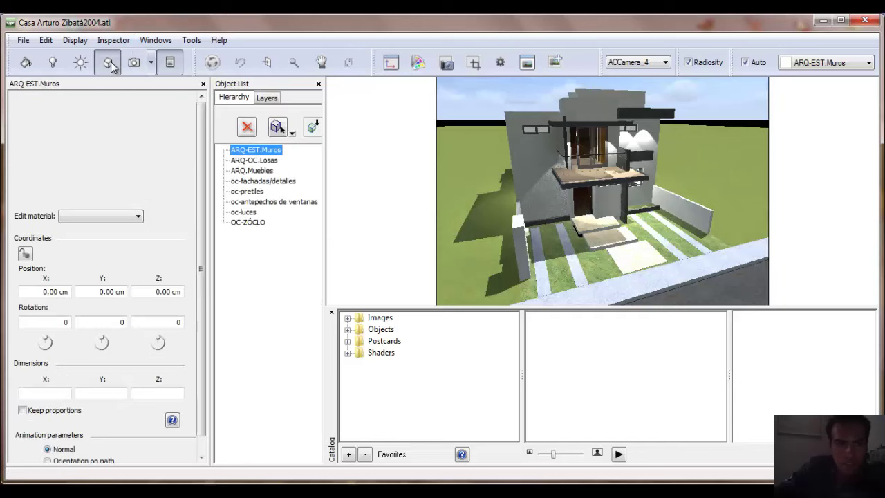
left_click(348, 330)
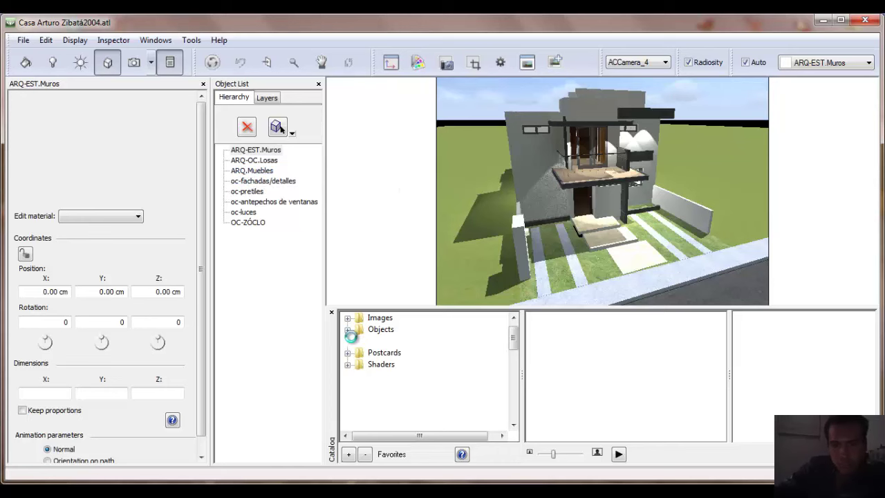
left_click(415, 343)
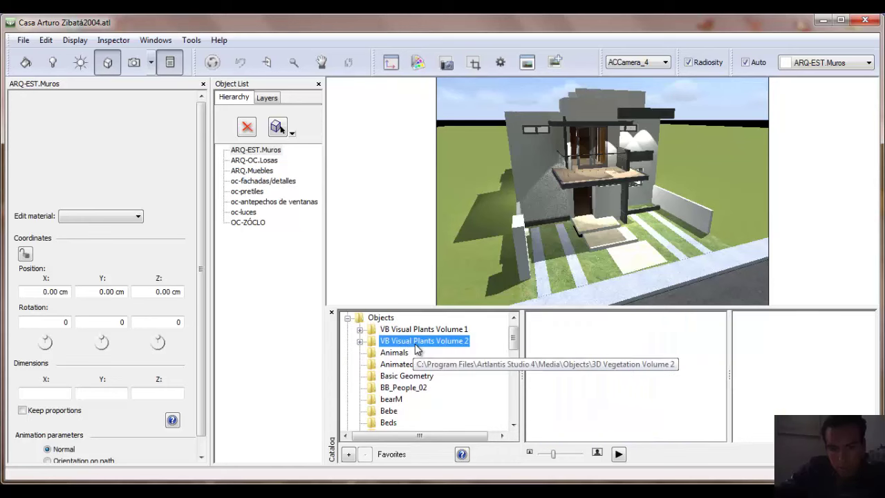
left_click(360, 341)
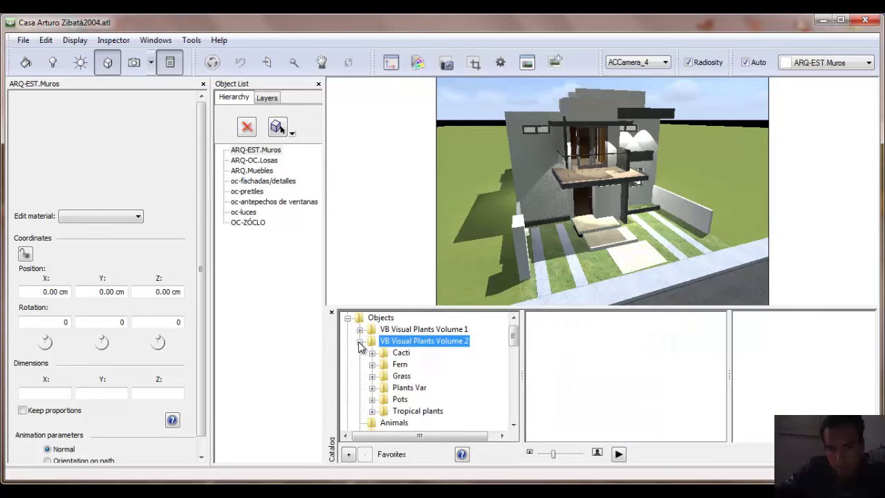
left_click(402, 353)
double_click(385, 355)
left_click(416, 364)
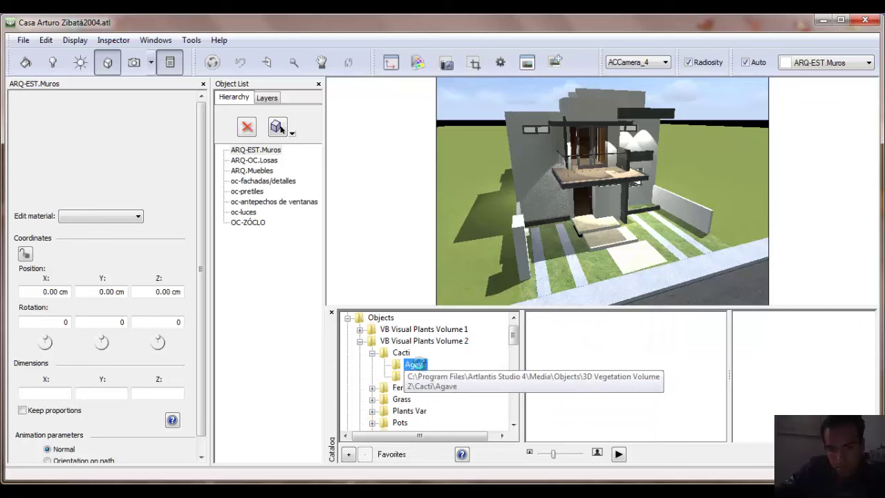
left_click(418, 376)
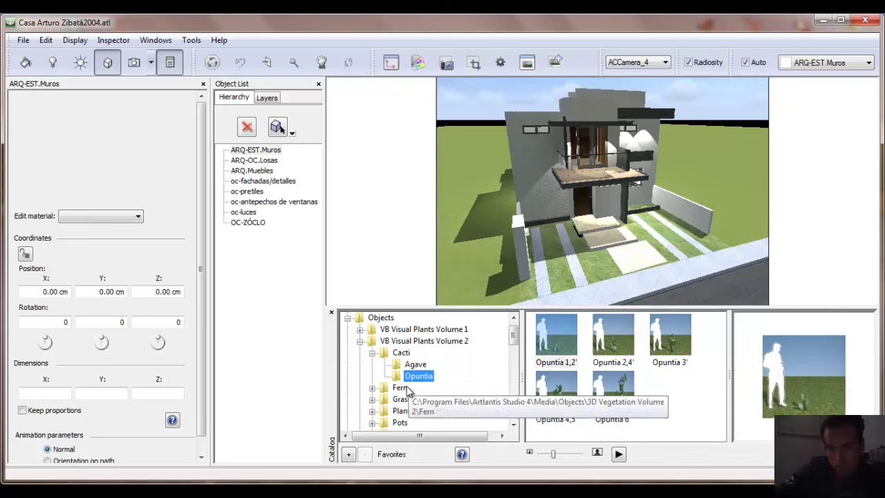
- Look through the Fern_1, Reedgrass and Wax Flower plant models in the VB Visual Plants Volume 2 catalog
left_click(399, 387)
left_click(372, 387)
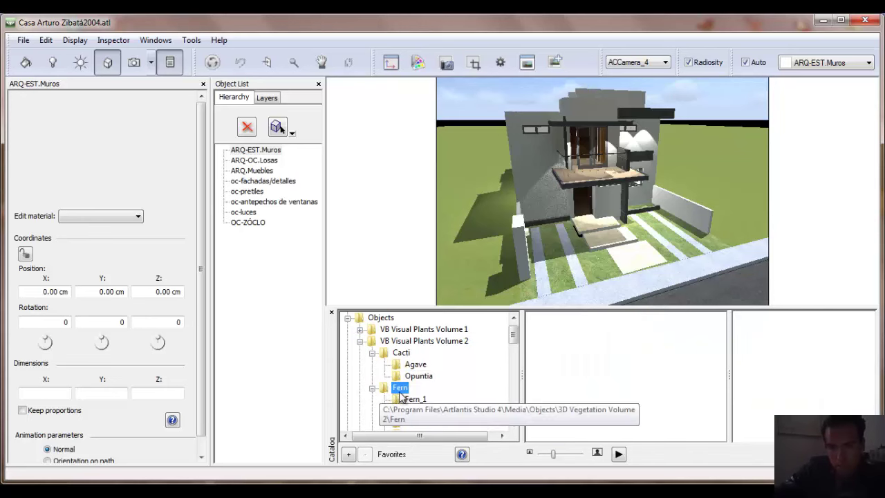
left_click(415, 399)
scroll(435, 378, "down", 2)
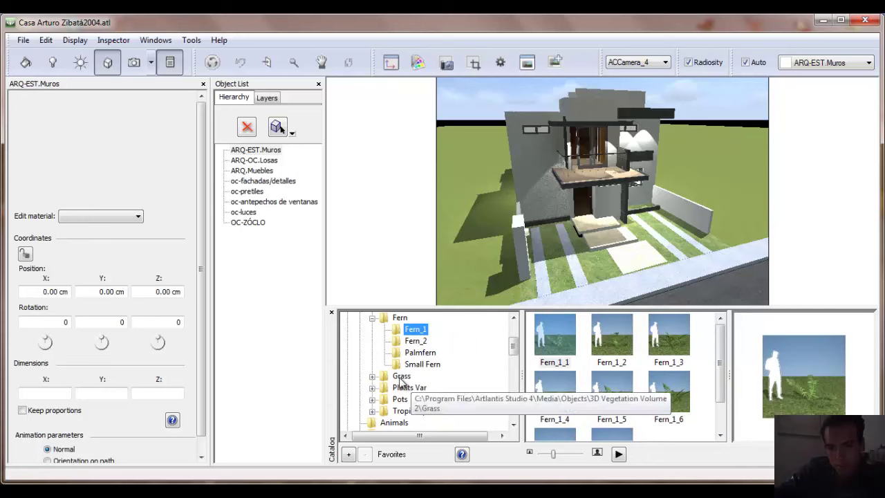
left_click(372, 318)
left_click(400, 330)
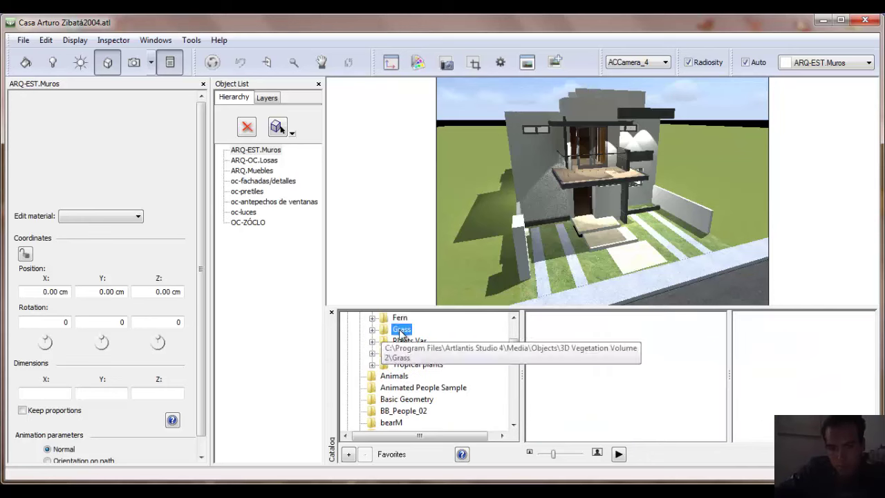
left_click(372, 329)
left_click(415, 342)
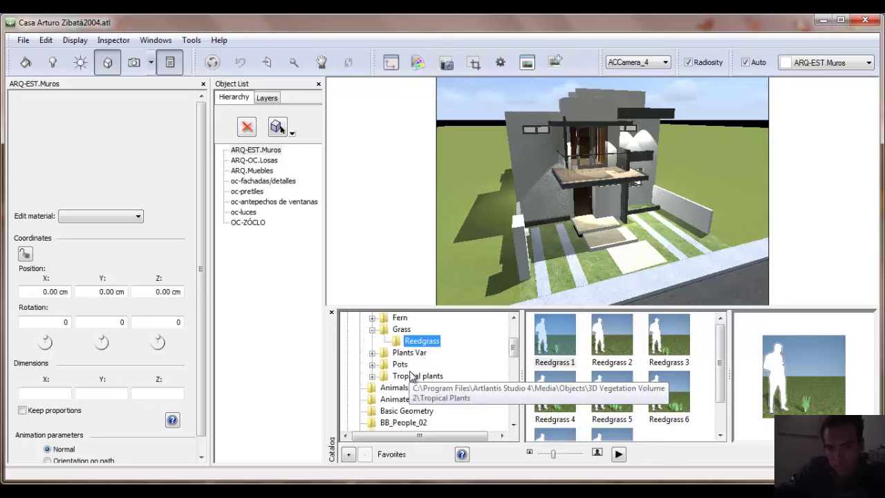
left_click(410, 353)
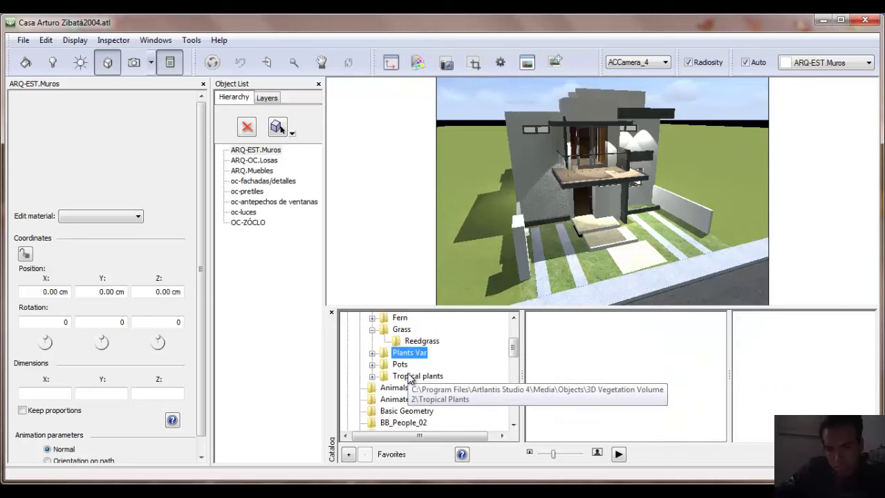
left_click(372, 354)
left_click(423, 364)
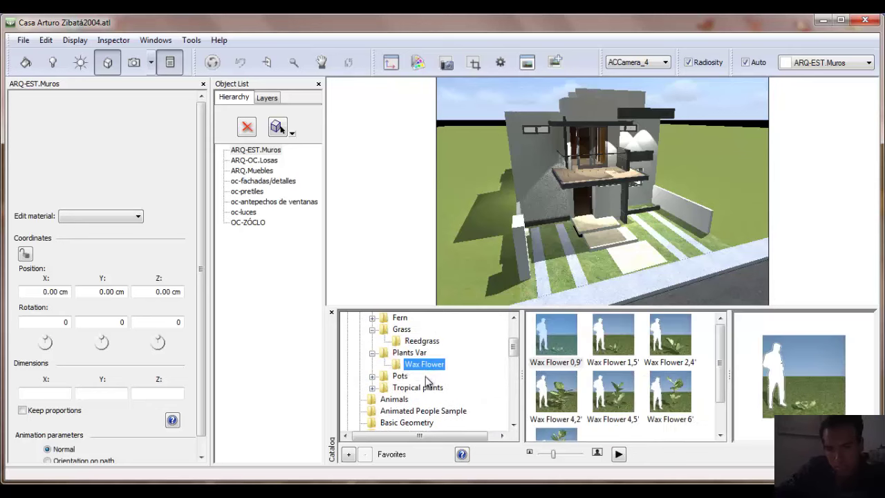
- Browse the Pots models in the catalog, viewing the Clay1, Clay2, Colour1 and Concrete sets
left_click(399, 377)
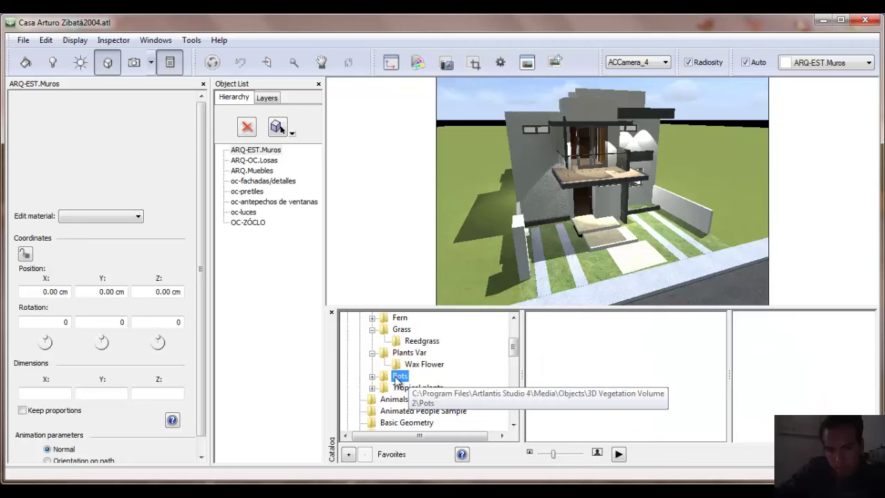
left_click(372, 376)
left_click(413, 388)
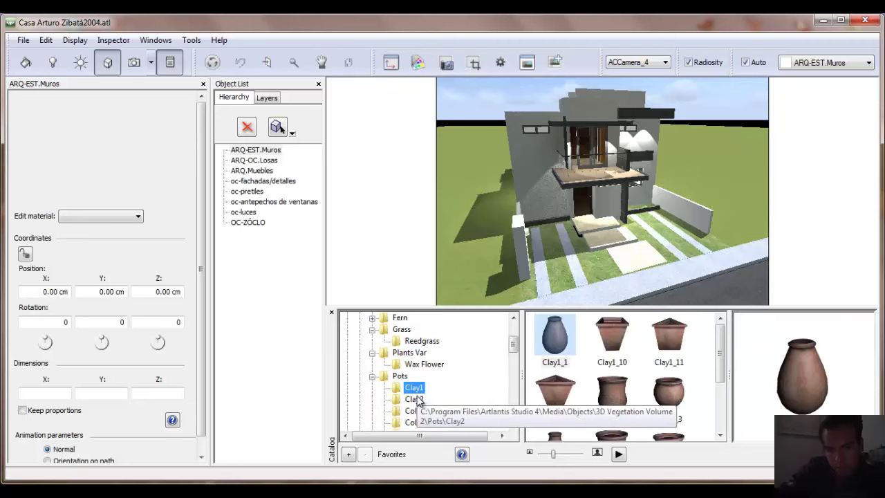
left_click(415, 399)
left_click(417, 411)
scroll(418, 411, "down", 1)
left_click(418, 401)
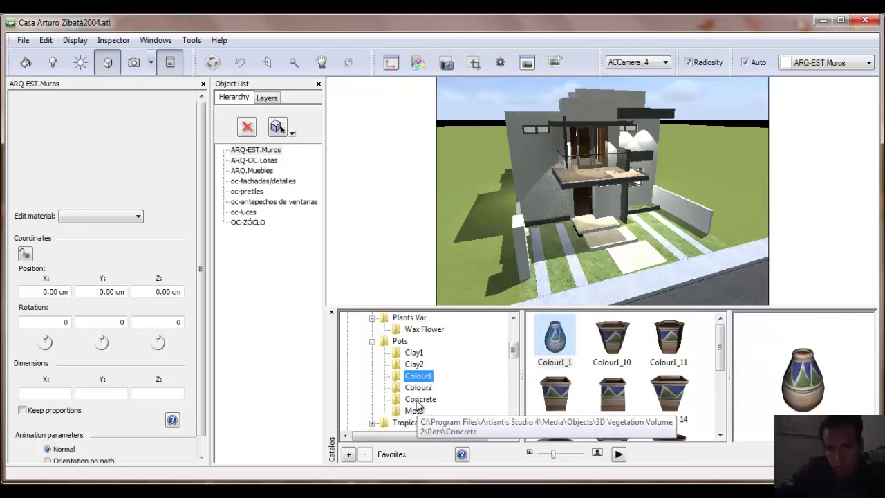
scroll(413, 404, "down", 2)
scroll(381, 362, "up", 2)
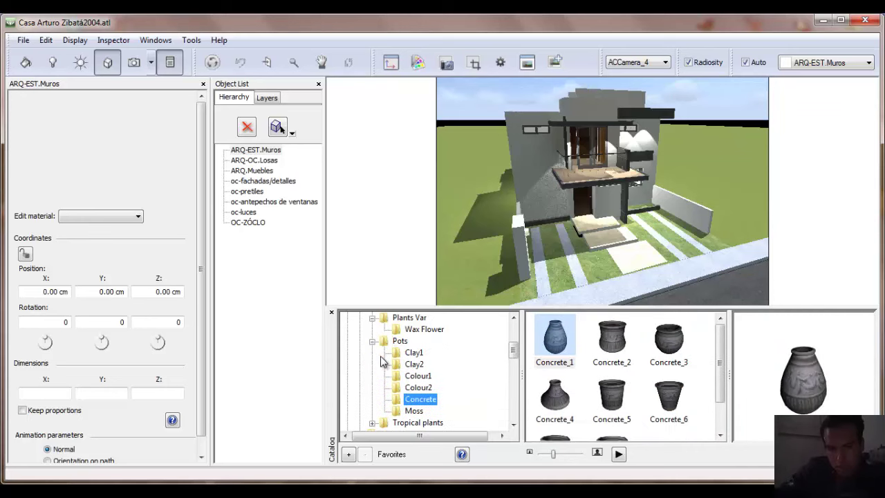
- Examine the Dieffenbachia, Fanpalm and Palmtree_2 models among the catalog's tropical plants
left_click(373, 342)
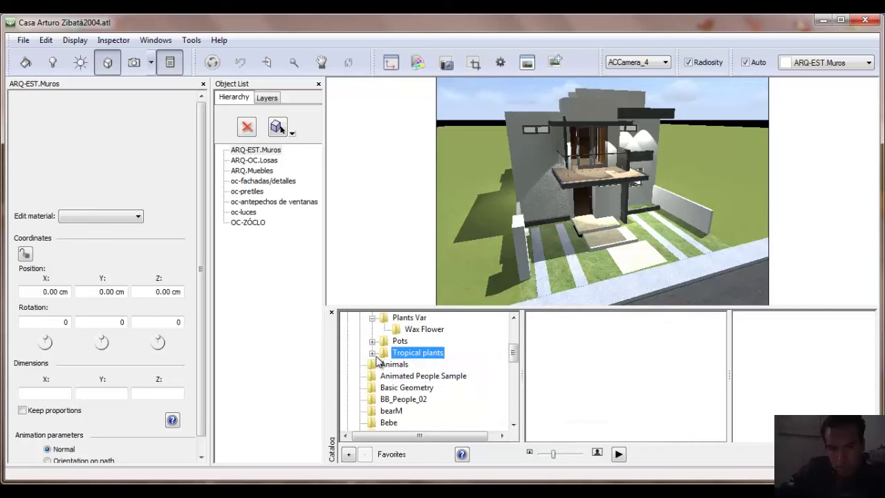
left_click(372, 353)
left_click(401, 364)
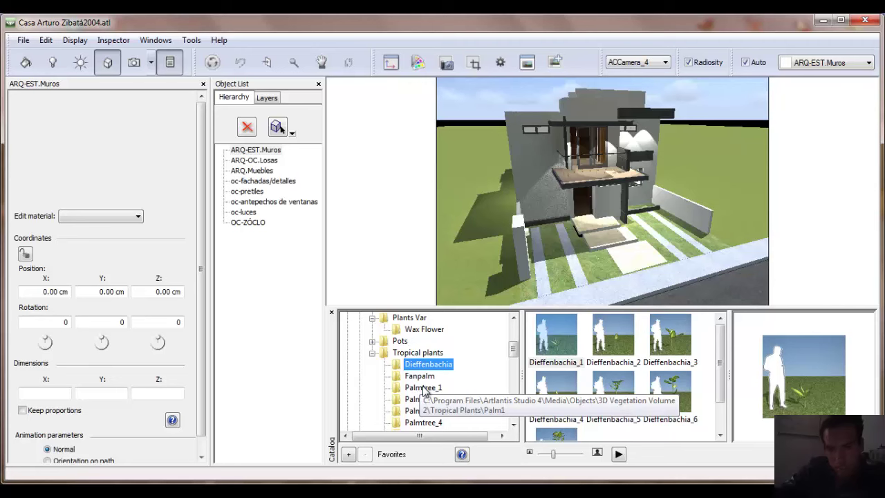
left_click(419, 376)
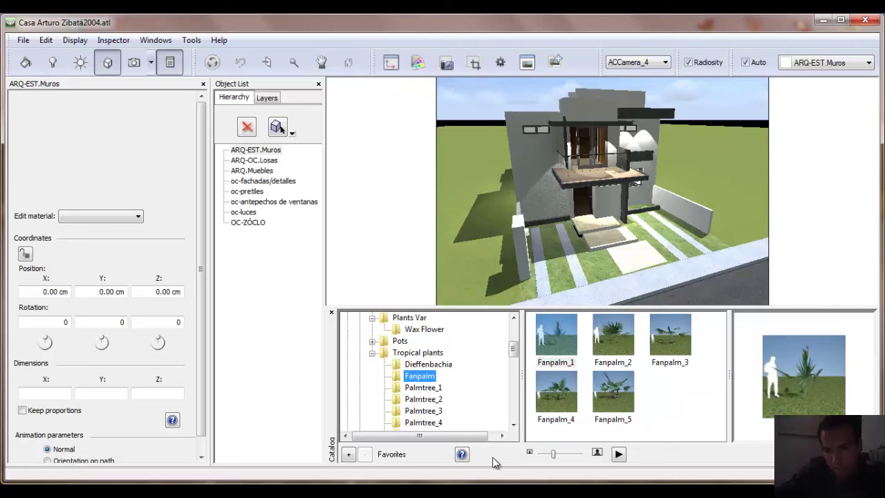
left_click(423, 398)
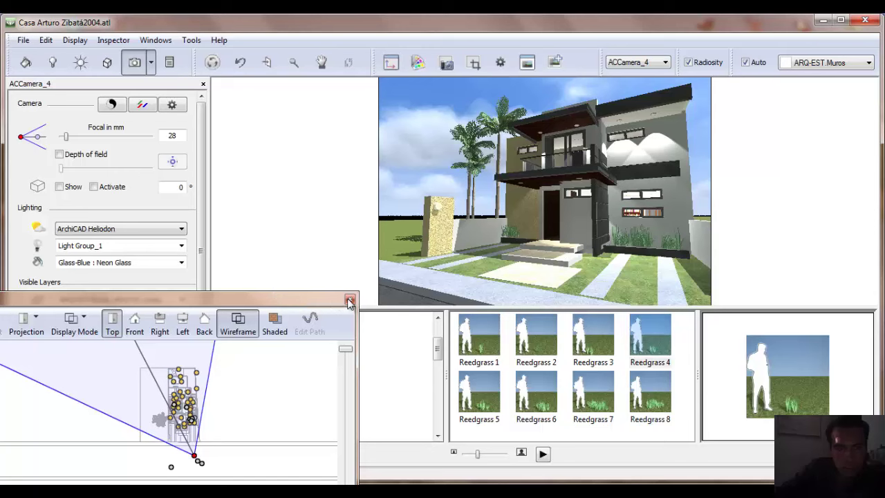
- Close the 2D view, list the perspectives, review ACCamera and ACCamera_1, and activate the interior view ACCamera_2
left_click(349, 301)
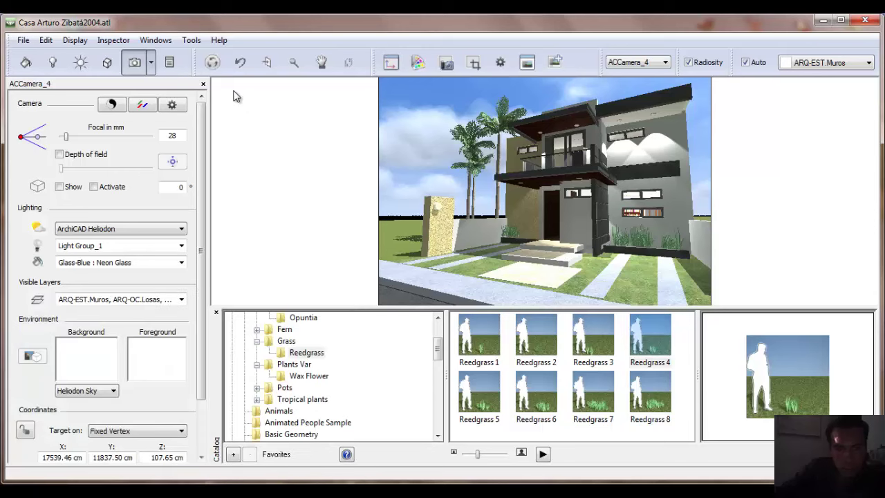
left_click(175, 65)
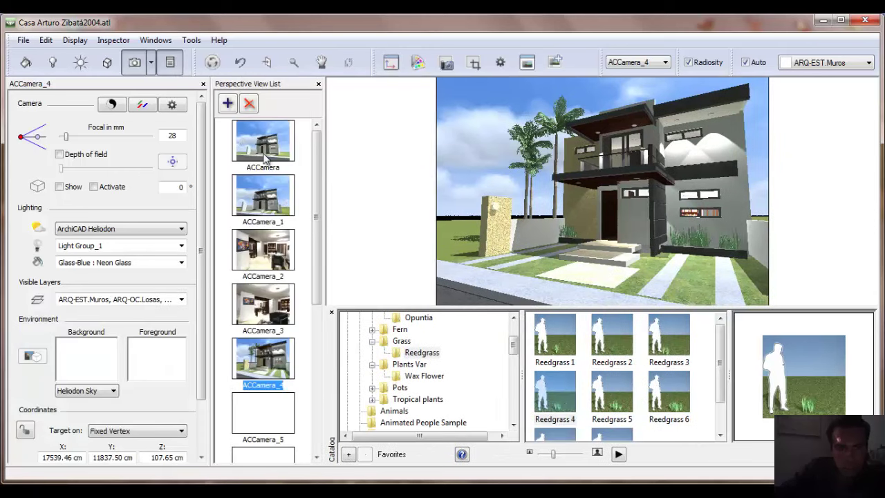
left_click(268, 140)
left_click(264, 205)
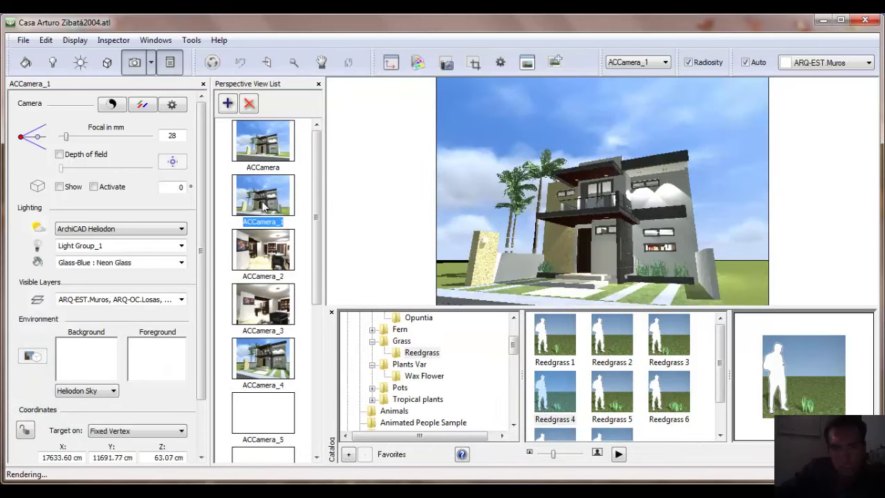
left_click(273, 247)
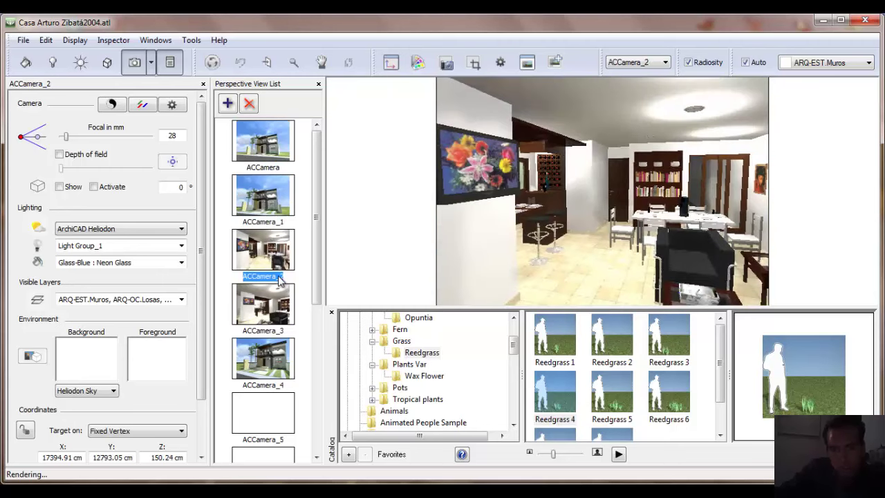
- Select the wall television's flower picture in the shader settings and delete its PlasmaTV texture from GDLM9_defPict
left_click(26, 62)
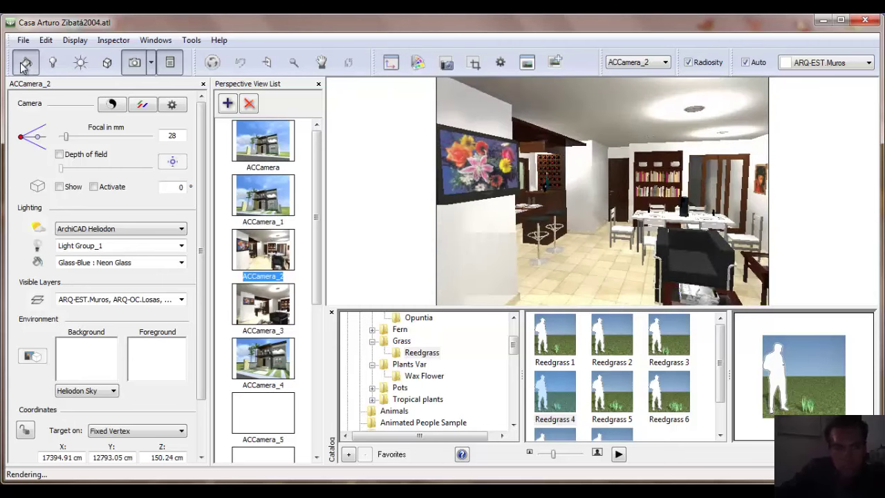
left_click(504, 164)
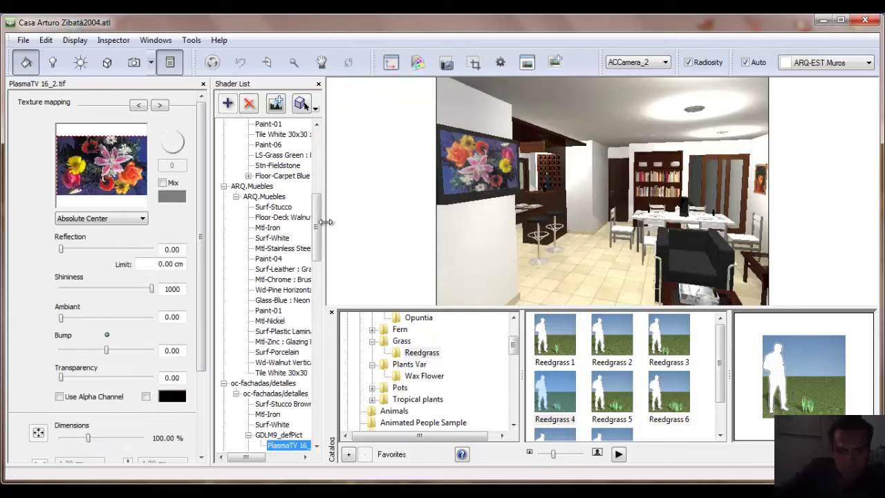
left_click_drag(322, 223, 321, 253)
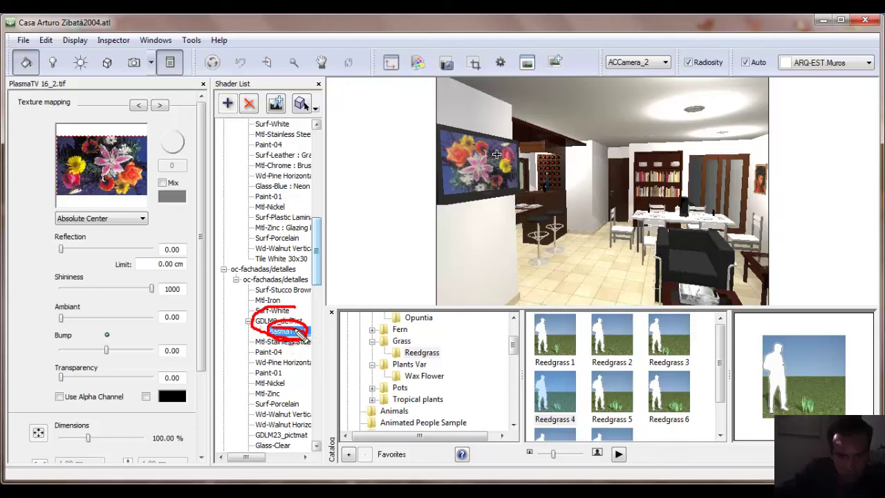
right_click(296, 334)
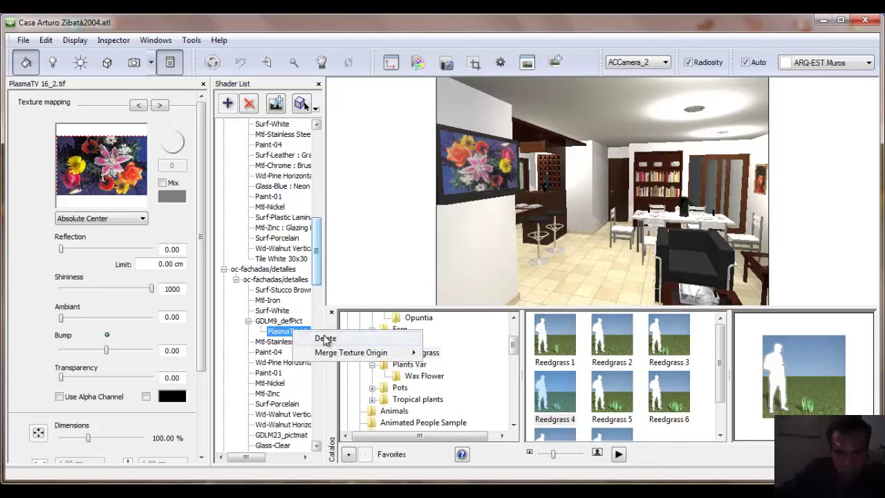
left_click(325, 338)
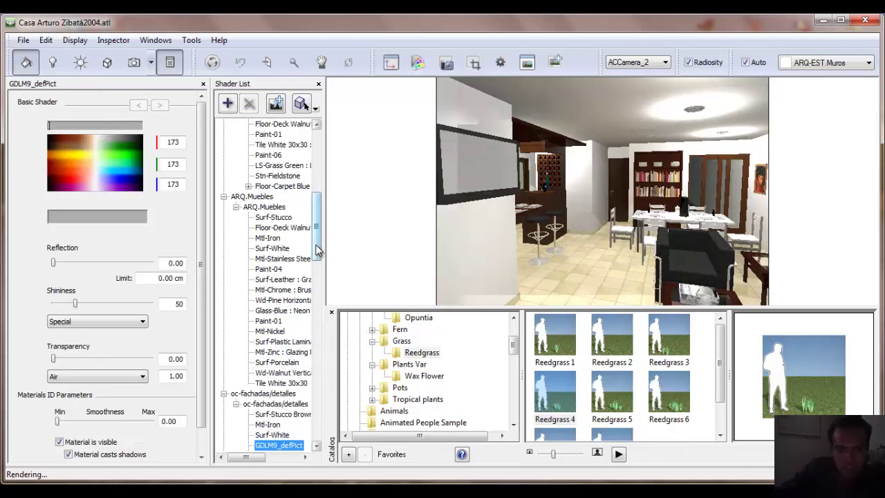
- Start adding a texture to the GDLM9_defPict material and browse to the Pictures library for the image file
scroll(283, 332, "down", 4)
right_click(279, 319)
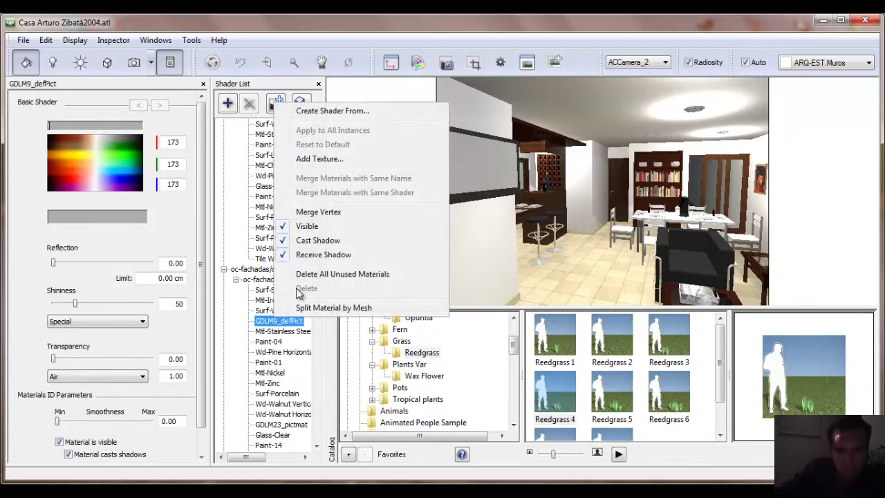
left_click(319, 159)
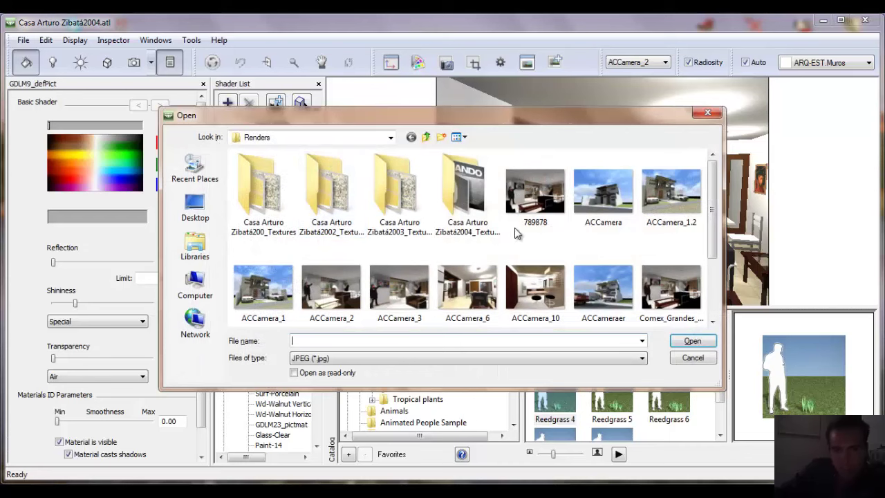
left_click(482, 202)
double_click(482, 201)
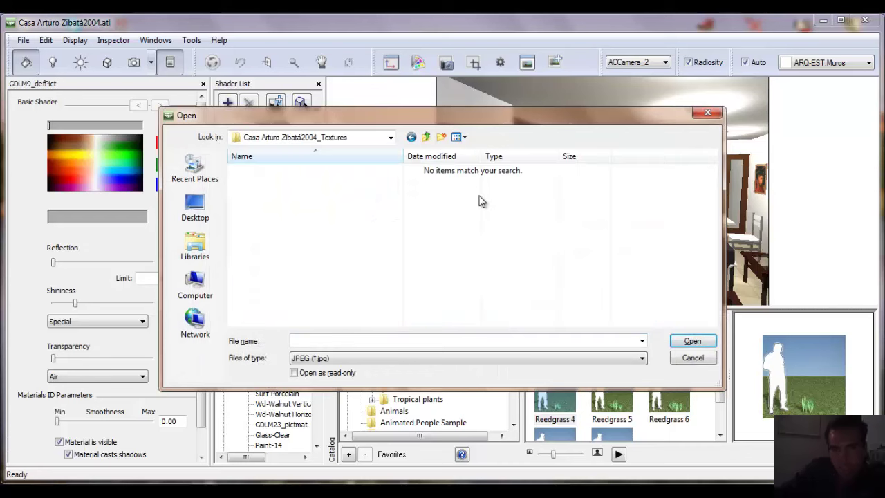
left_click(426, 137)
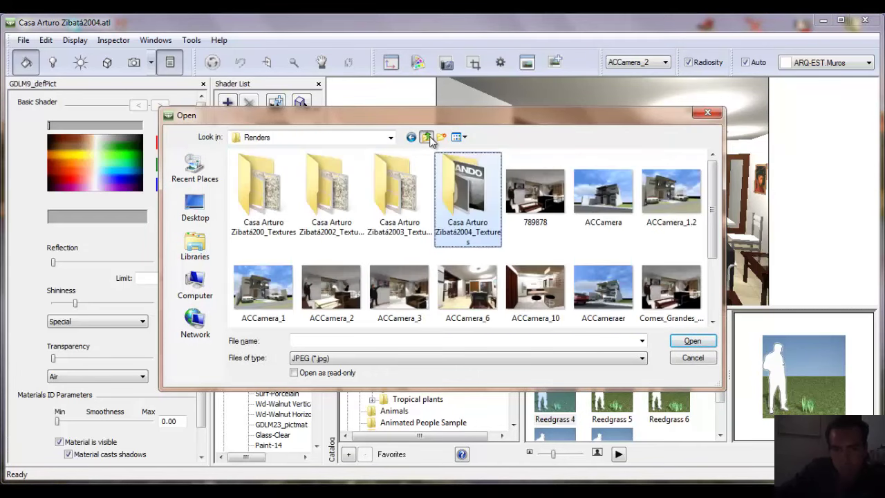
left_click(426, 137)
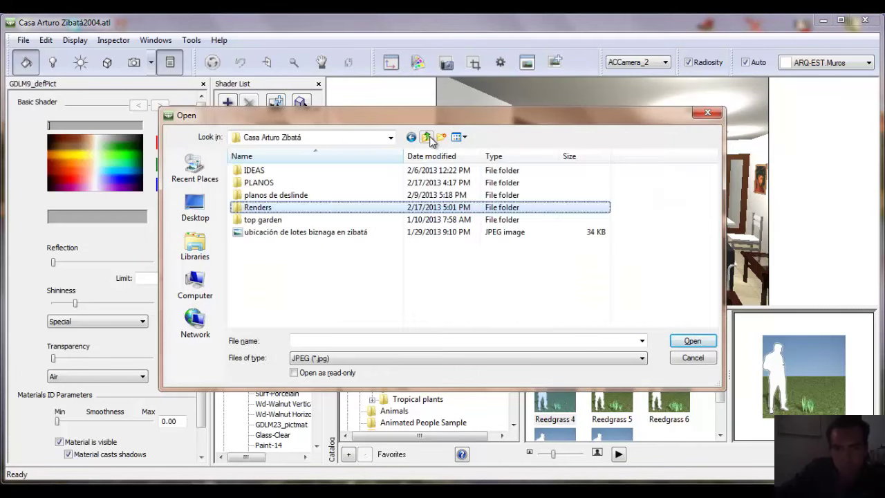
left_click(195, 249)
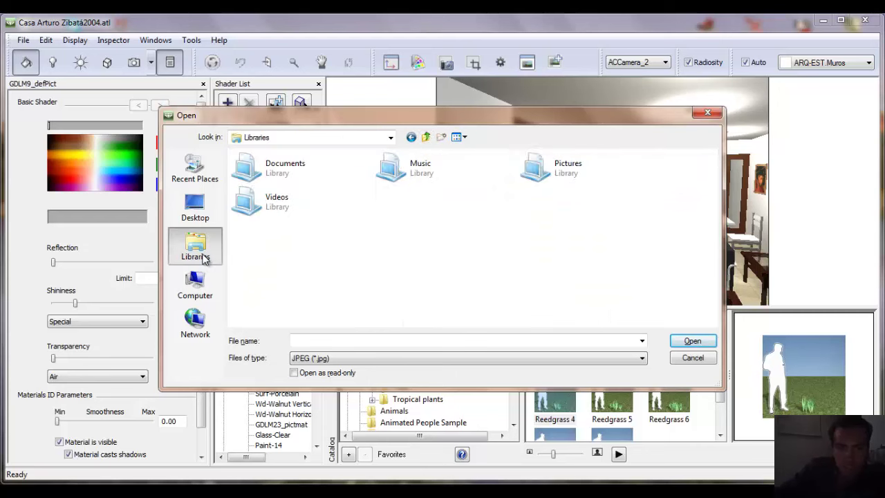
double_click(555, 167)
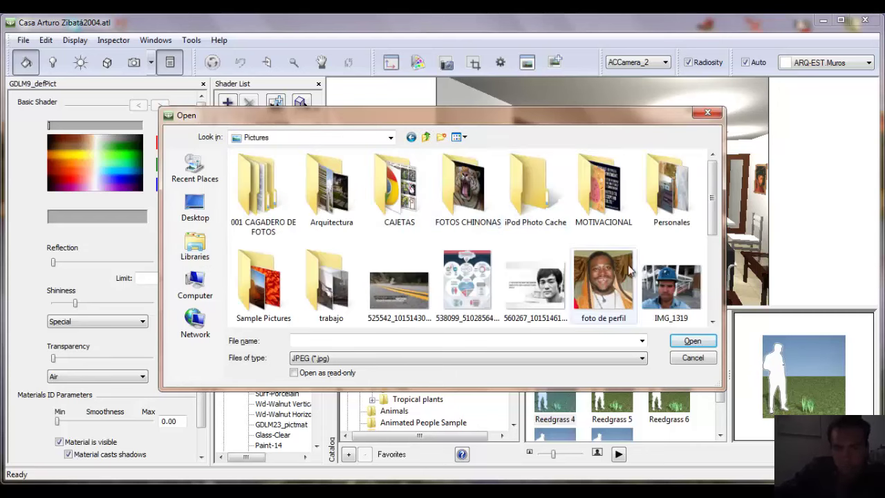
scroll(656, 263, "down", 2)
left_click(678, 230)
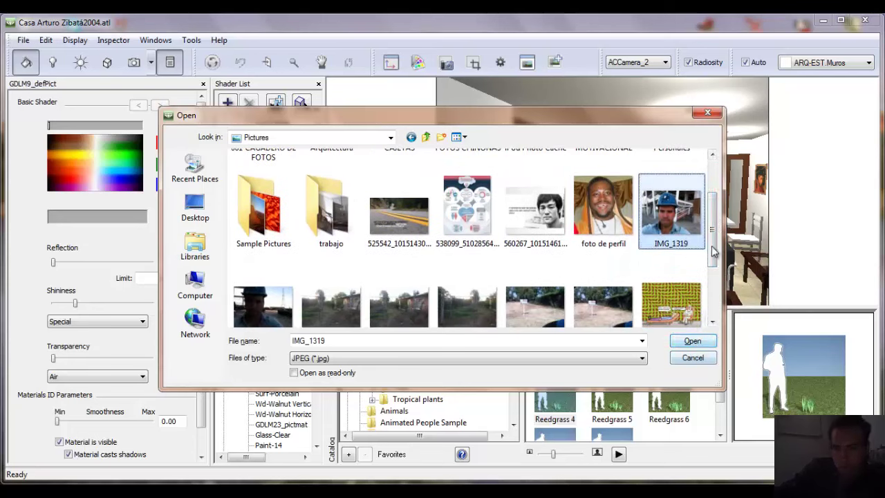
scroll(715, 243, "down", 2)
scroll(692, 235, "up", 1)
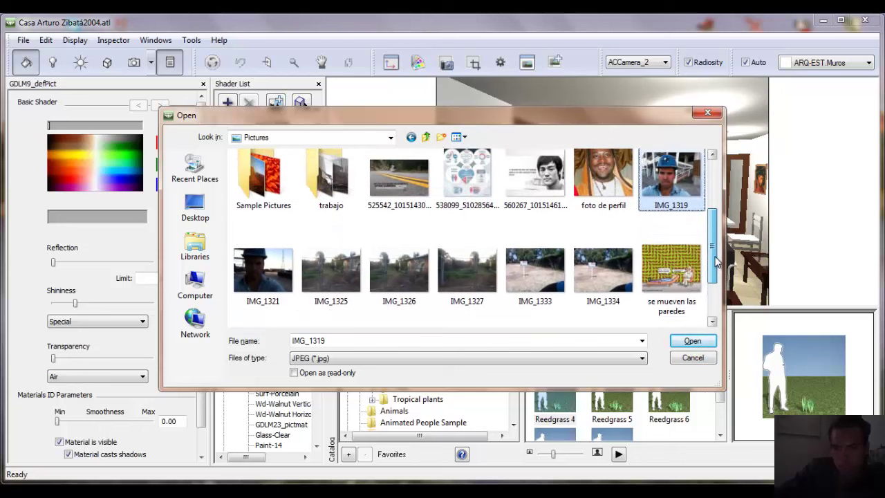
left_click(515, 190)
left_click(692, 341)
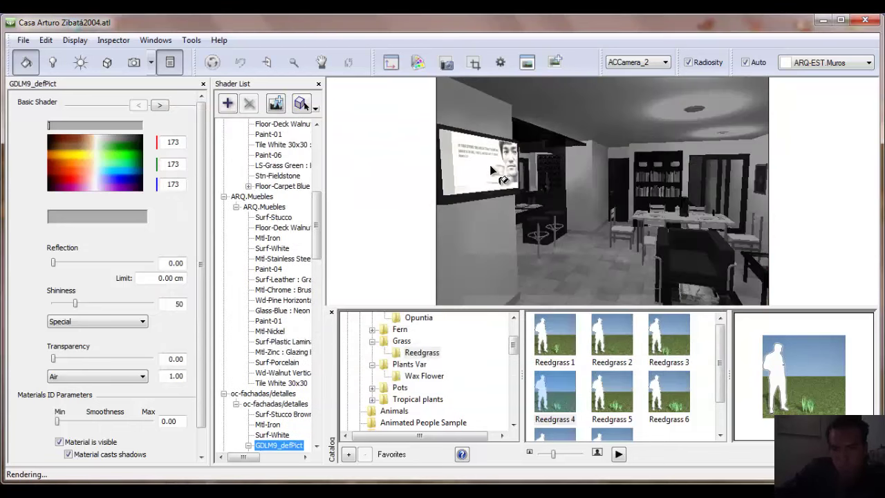
left_click(485, 165)
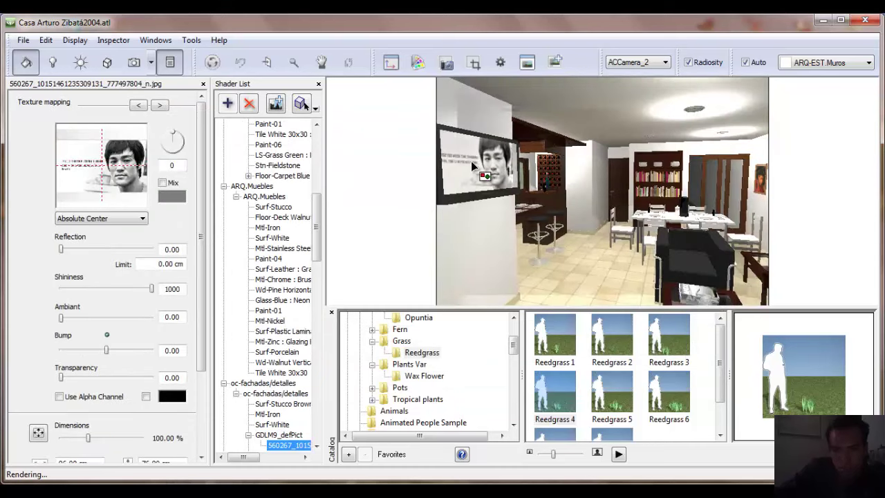
left_click_drag(479, 163, 486, 163)
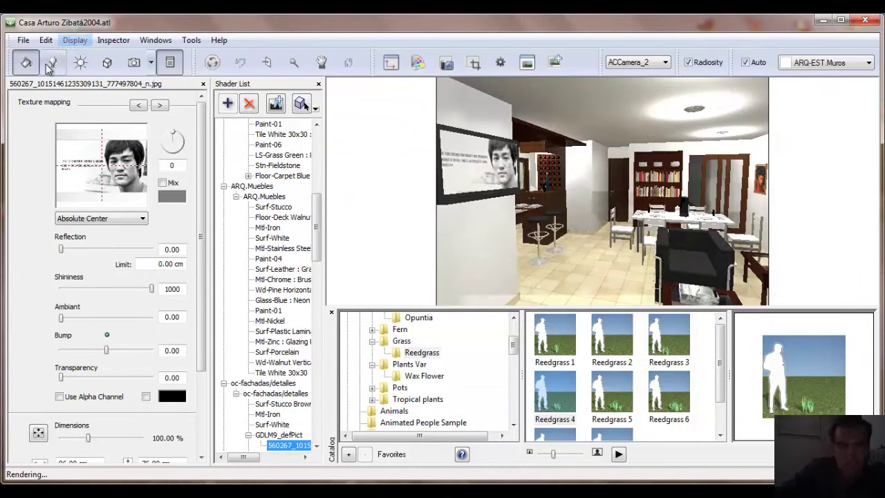
- Turn the ACCamera_2 view toward the sofa wall and delete the Picture 16_5.tif texture from the nearest framed picture
left_click(133, 63)
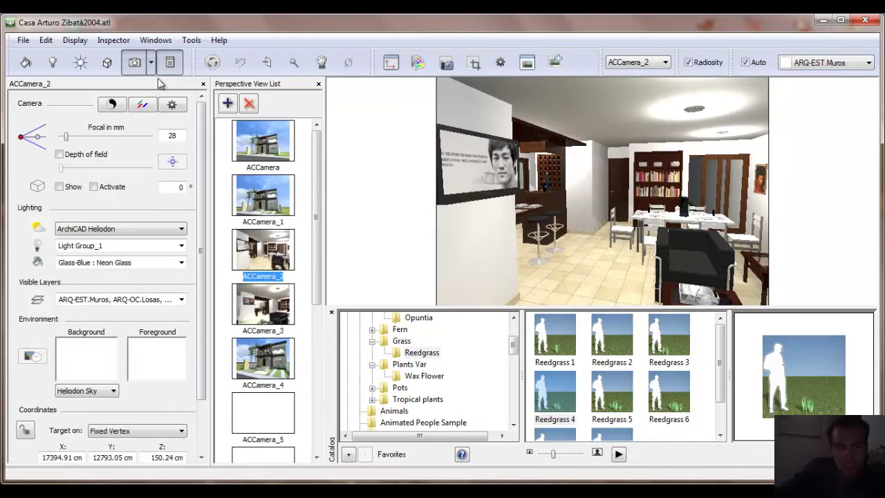
left_click_drag(598, 169, 685, 173)
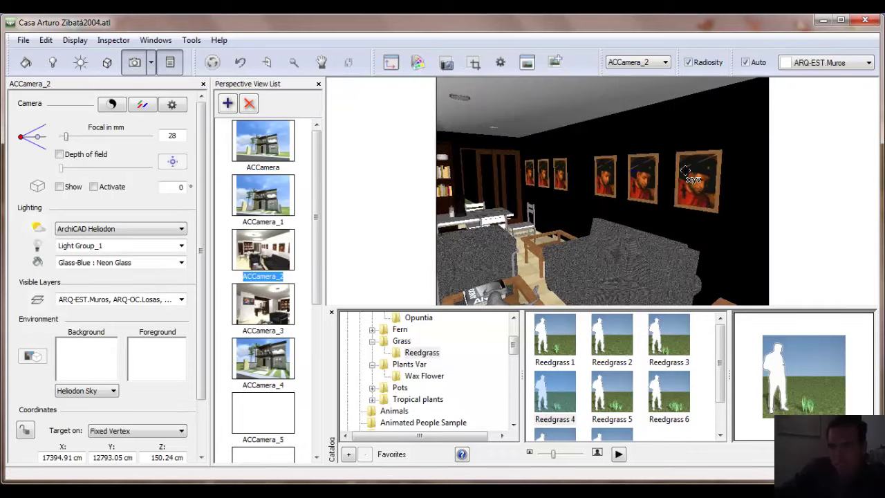
left_click(22, 68)
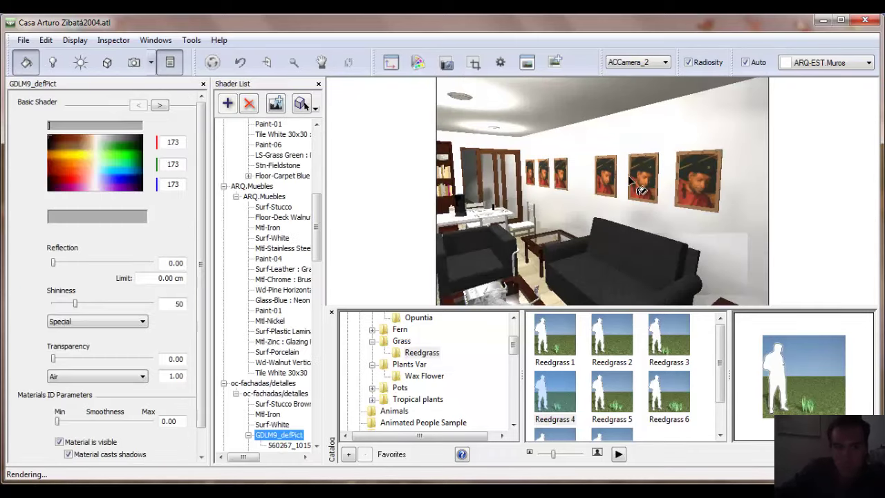
left_click(698, 185)
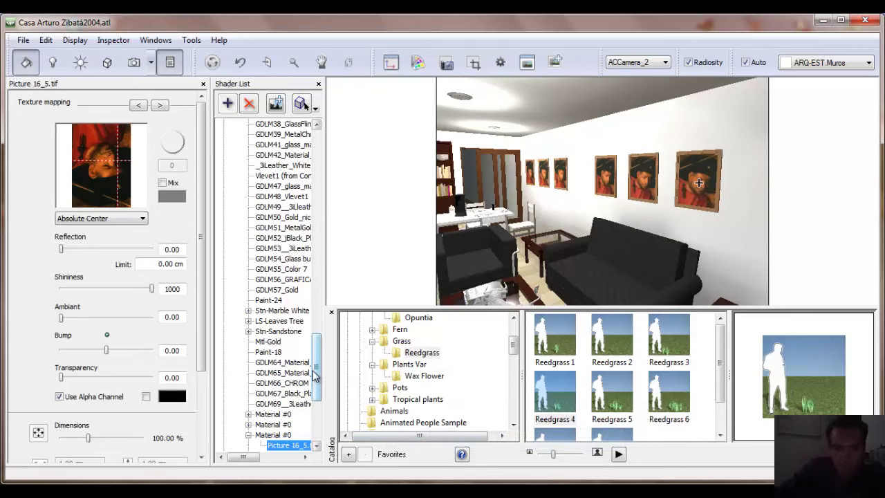
left_click_drag(315, 376, 315, 390)
right_click(291, 381)
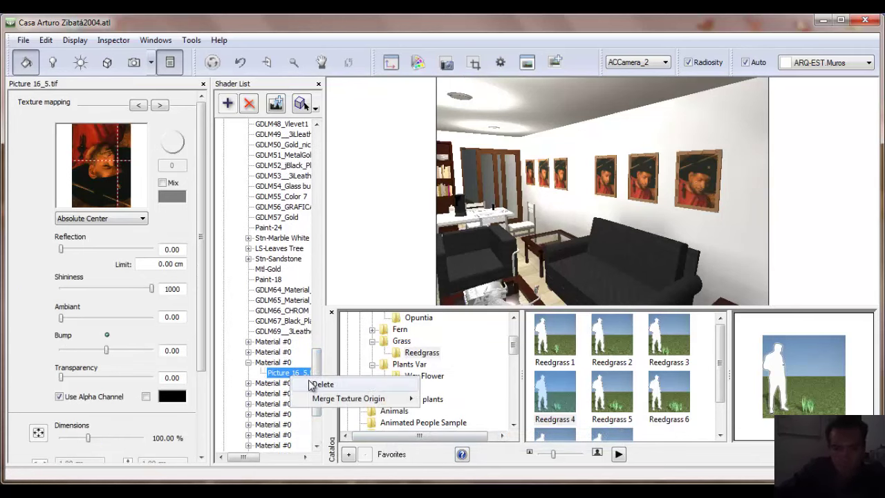
left_click(319, 385)
- Delete the Picture 16_5.tif texture from the other two large framed pictures above the sofa
left_click_drag(702, 177, 637, 177)
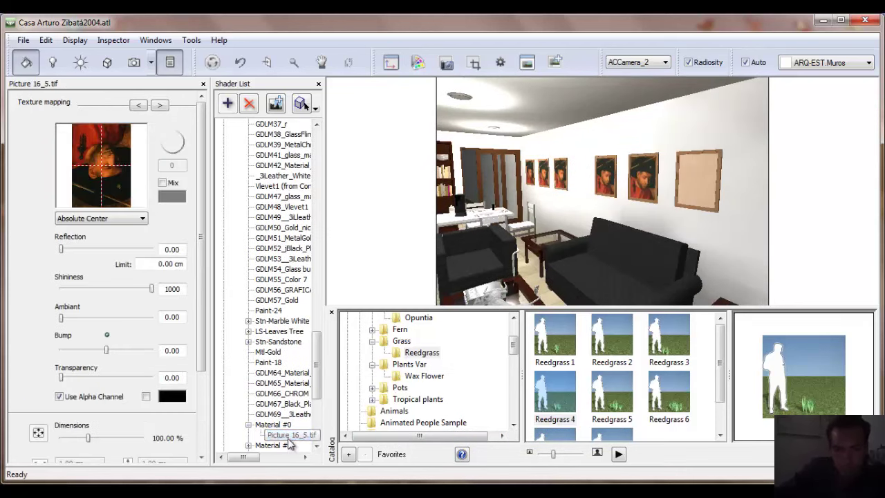
right_click(289, 443)
left_click(308, 446)
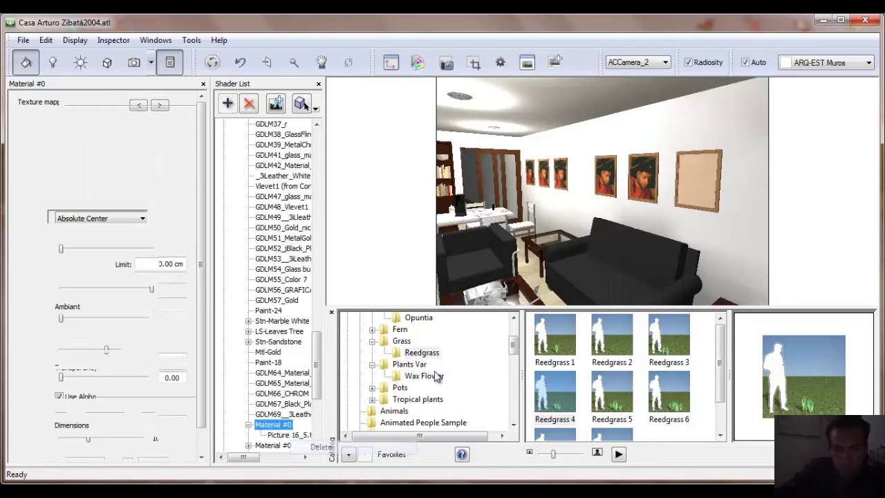
right_click(609, 174)
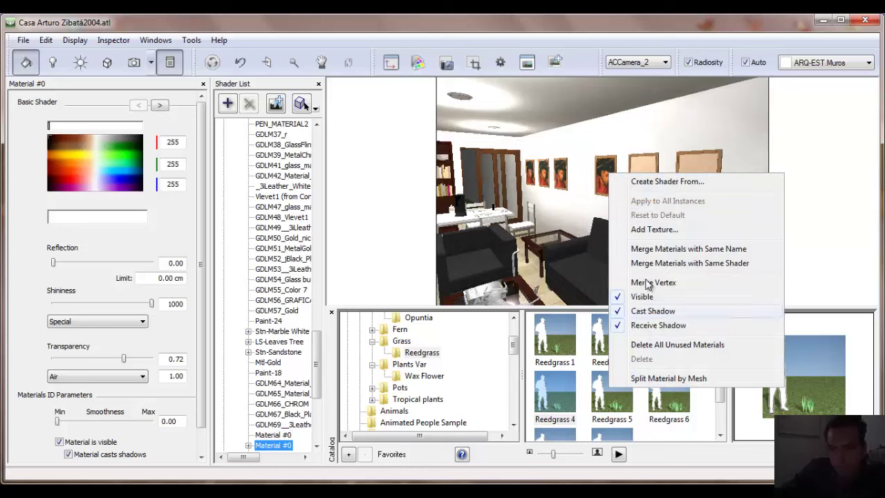
left_click(317, 378)
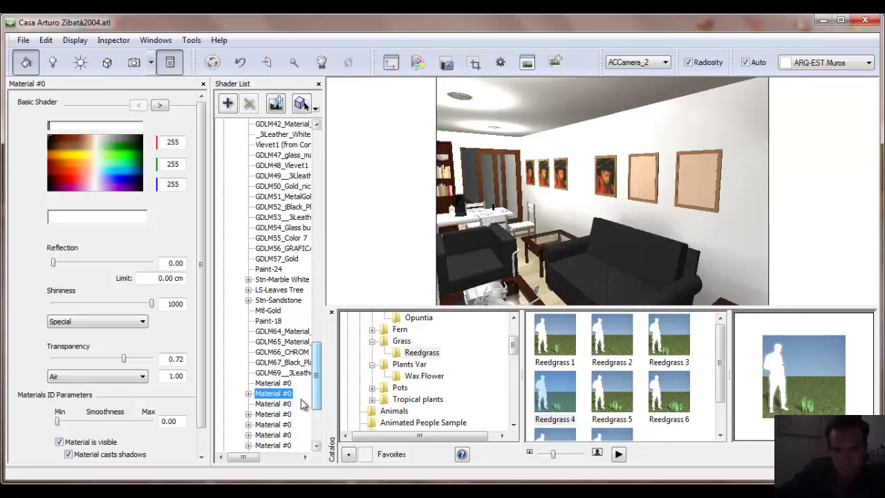
left_click(266, 403)
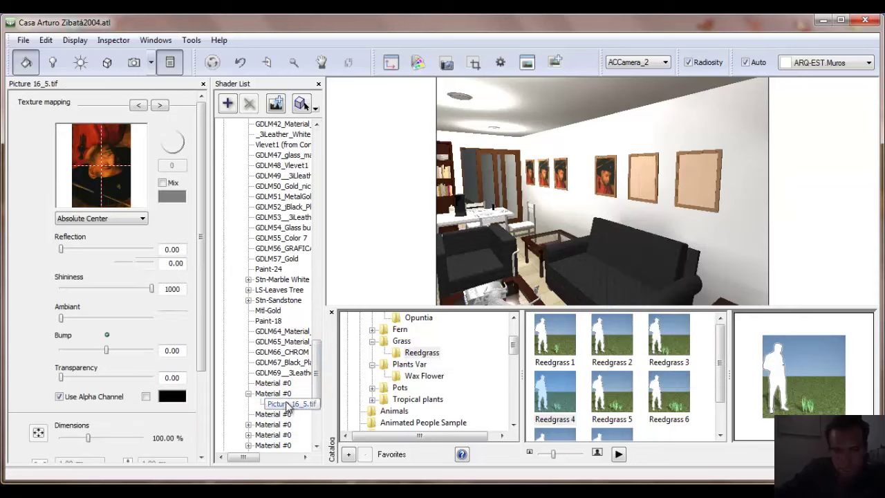
right_click(304, 404)
left_click(346, 421)
- Delete the Picture 16_5.tif texture from the three small framed pictures near the wooden doors
left_click(560, 181)
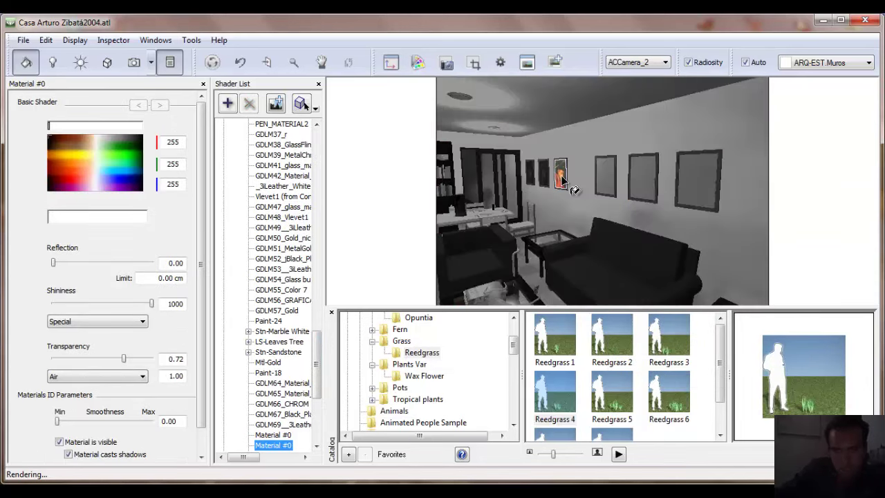
right_click(294, 448)
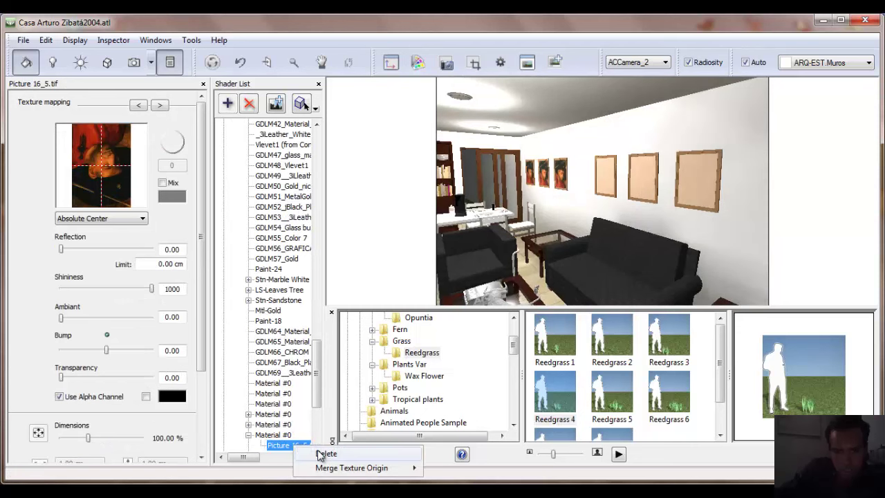
left_click(325, 453)
left_click(546, 181)
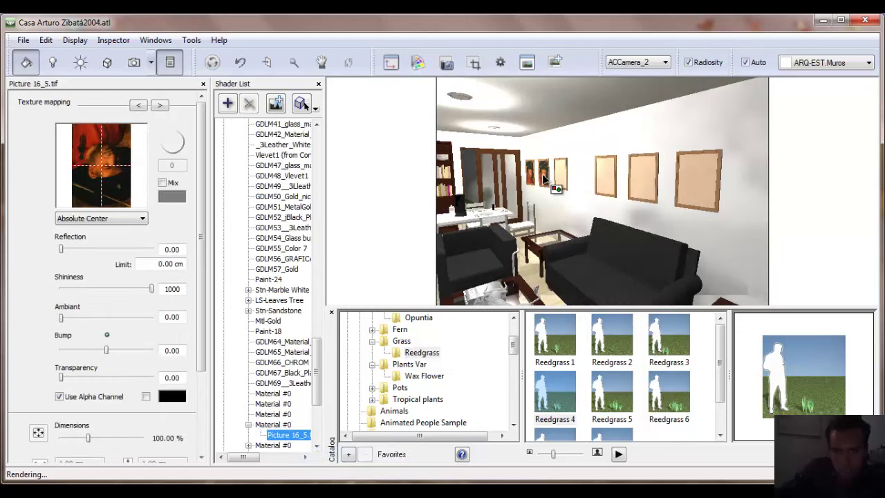
right_click(289, 435)
left_click(330, 448)
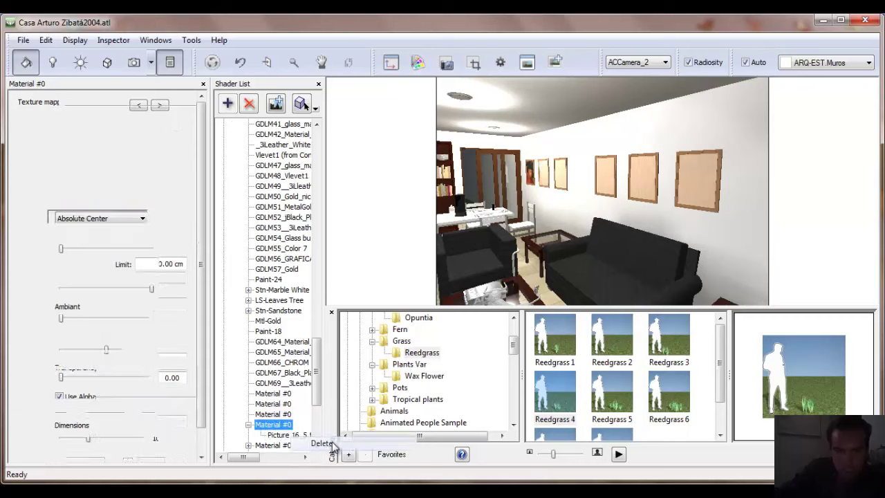
left_click(532, 177)
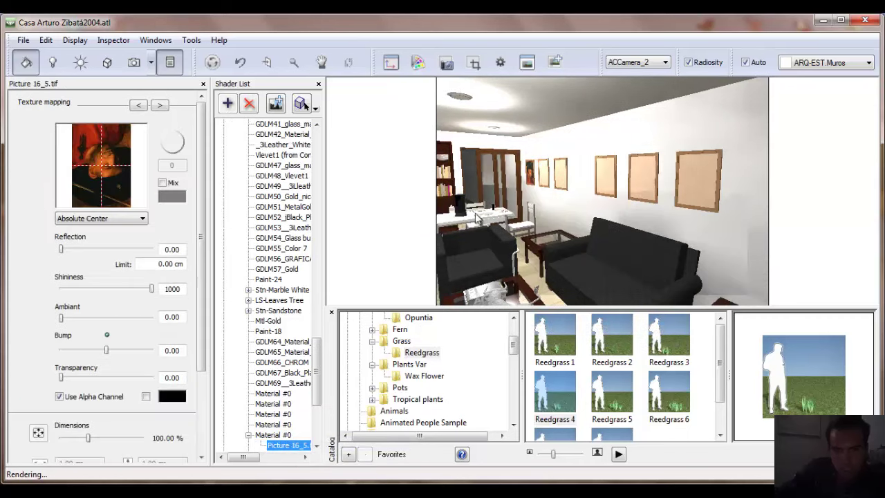
right_click(286, 445)
left_click(317, 458)
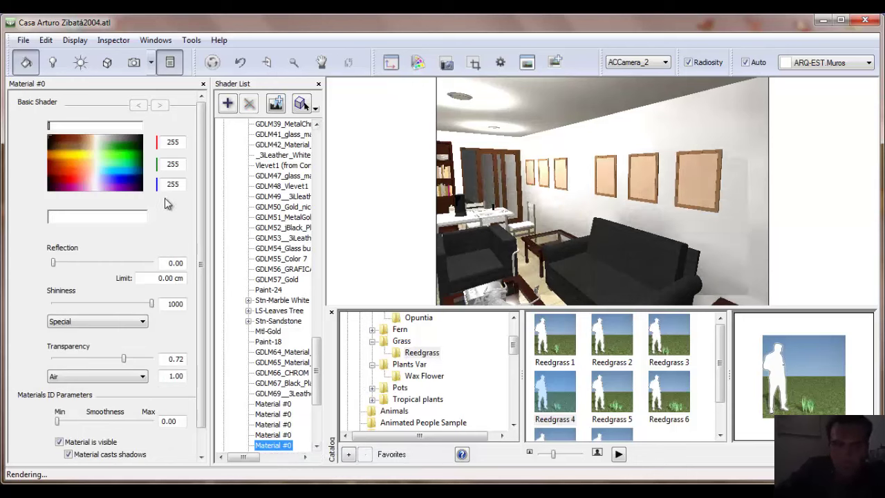
- Add the tiger image from the FOTOS CHINONAS folder as a texture on the nearest picture's Material #0
left_click(697, 180)
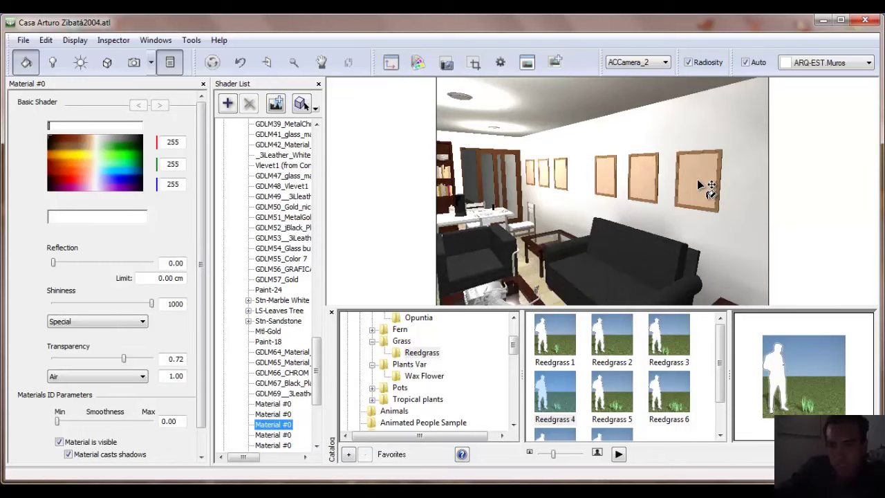
right_click(277, 428)
left_click(336, 270)
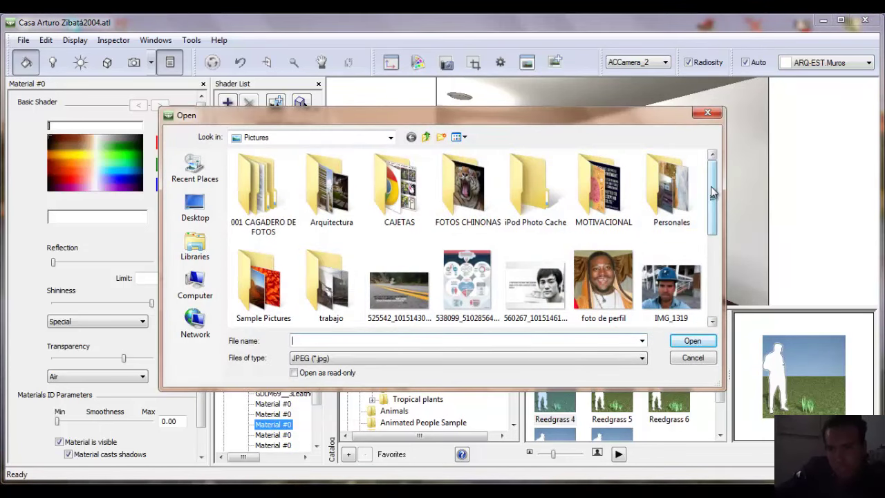
double_click(460, 204)
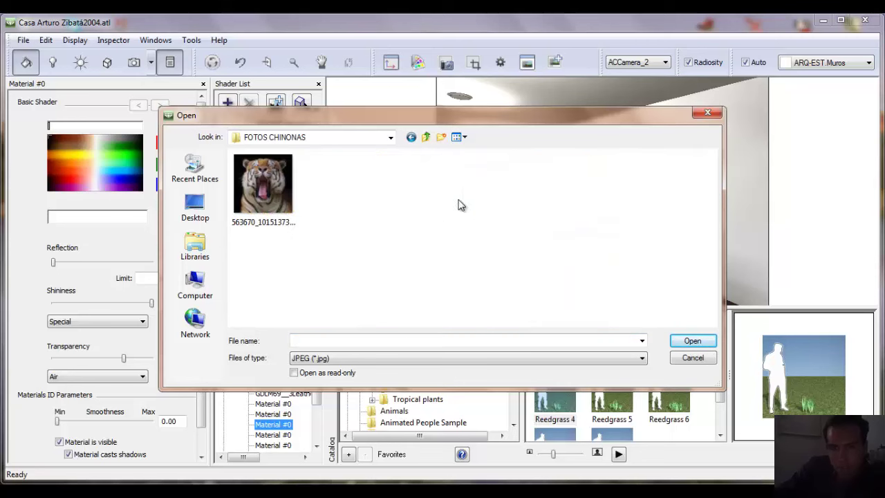
left_click(279, 197)
left_click(693, 343)
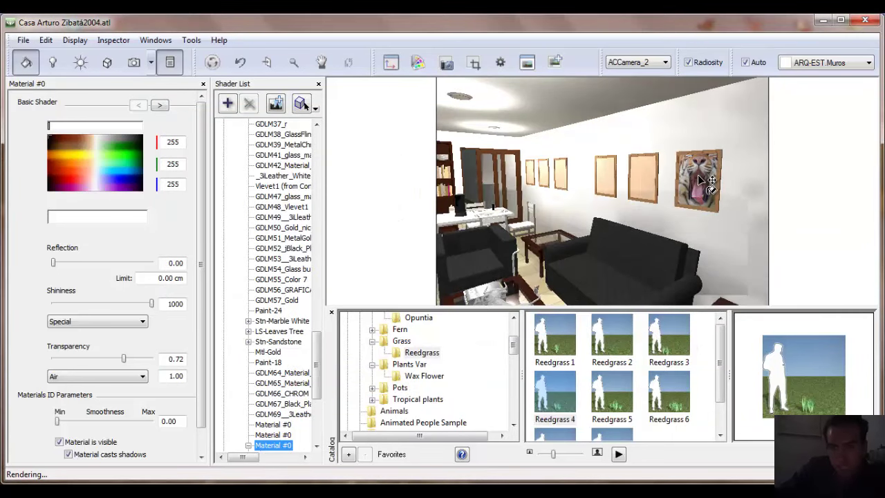
scroll(203, 230, "down", 1)
scroll(203, 230, "down", 1)
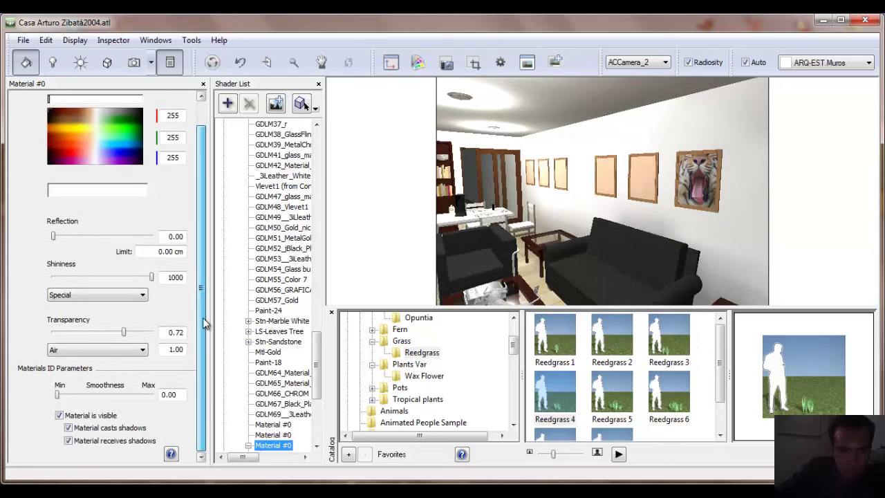